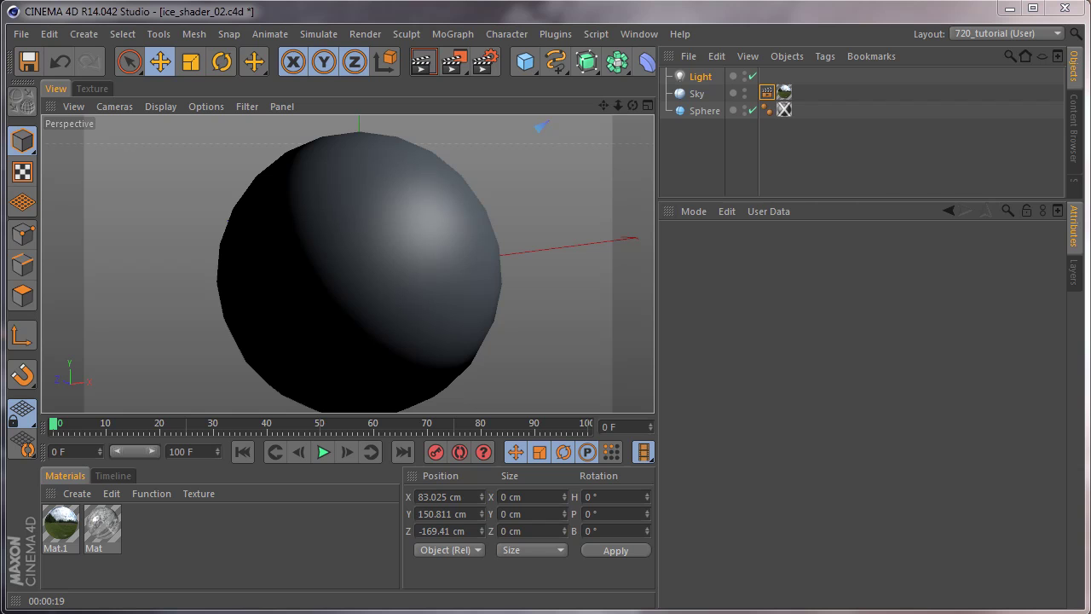
# Compare the earlier ice_shader_02 and Untitled 1 renders in the render viewer
pyautogui.scroll(-5, 614, 61)
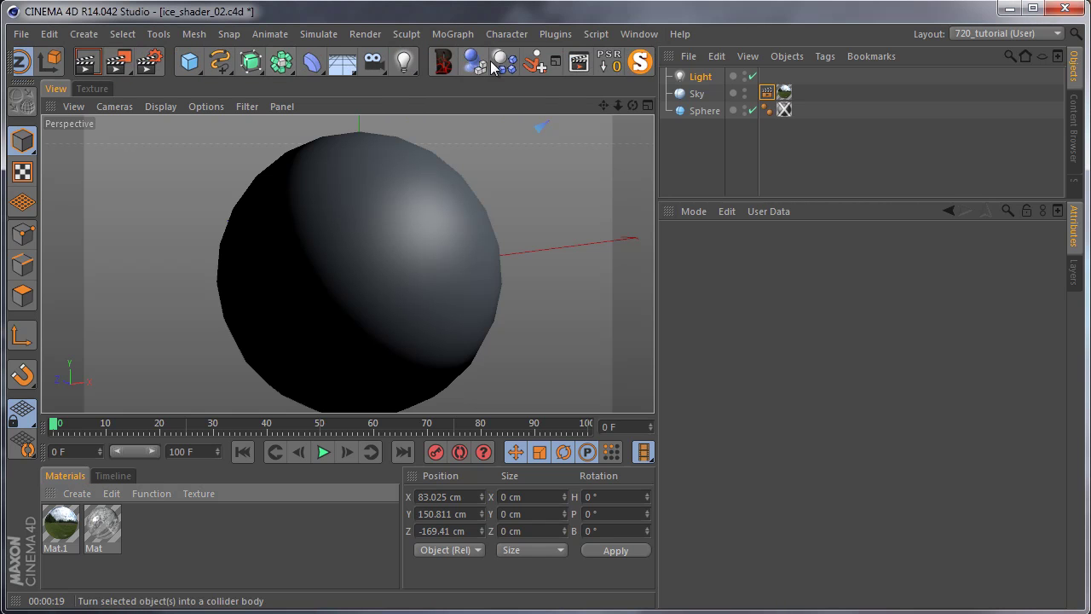
pyautogui.click(579, 62)
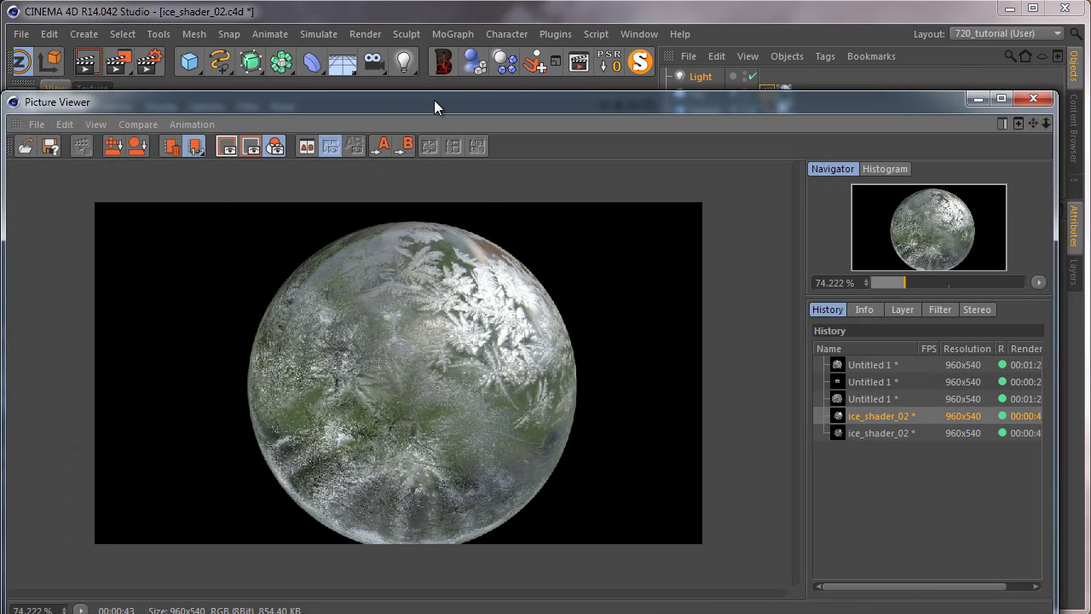
pyautogui.moveTo(434, 100); pyautogui.dragTo(434, 5)
pyautogui.scroll(3, 427, 298)
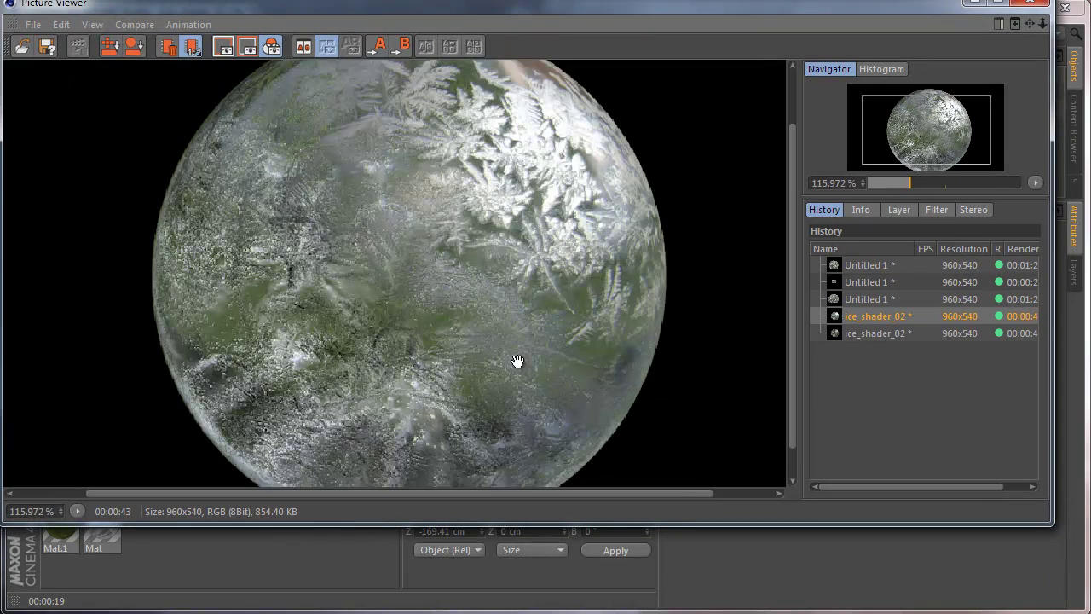
pyautogui.click(833, 328)
pyautogui.click(856, 318)
pyautogui.click(853, 299)
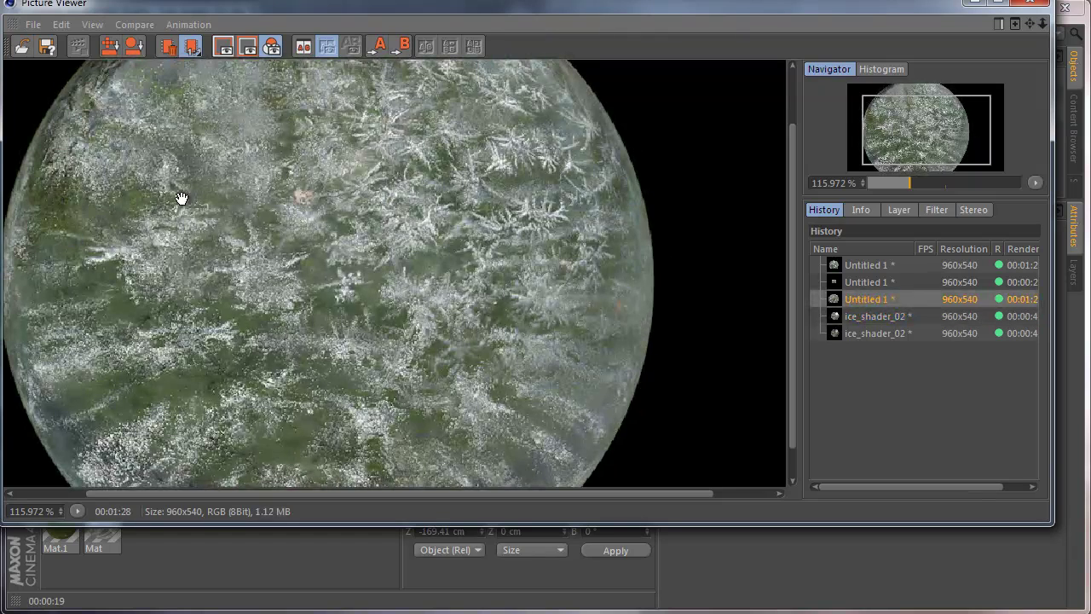
pyautogui.moveTo(181, 198); pyautogui.dragTo(226, 232)
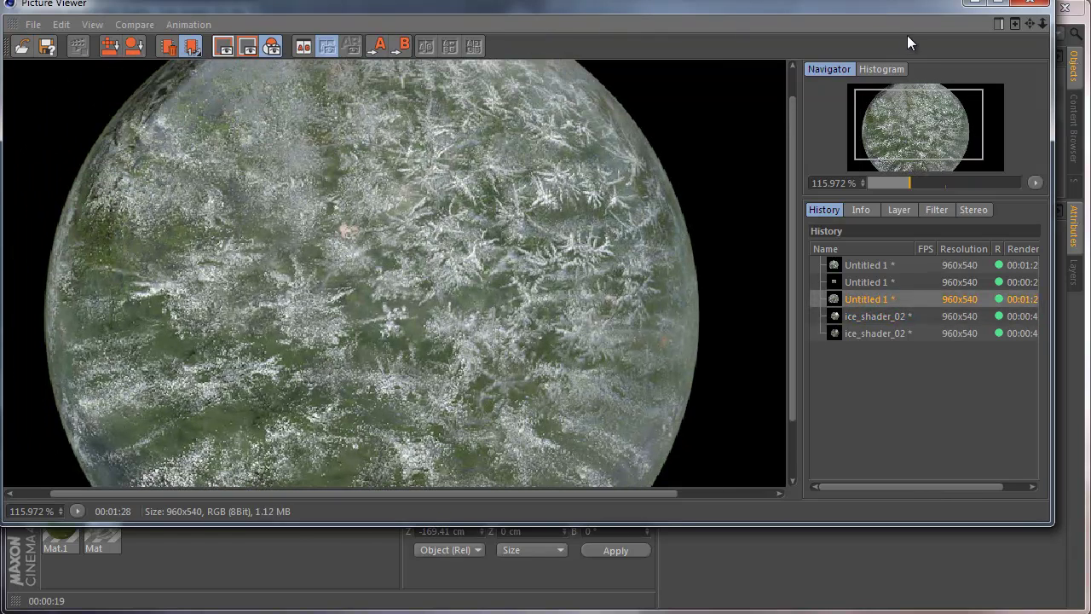
pyautogui.click(1021, 8)
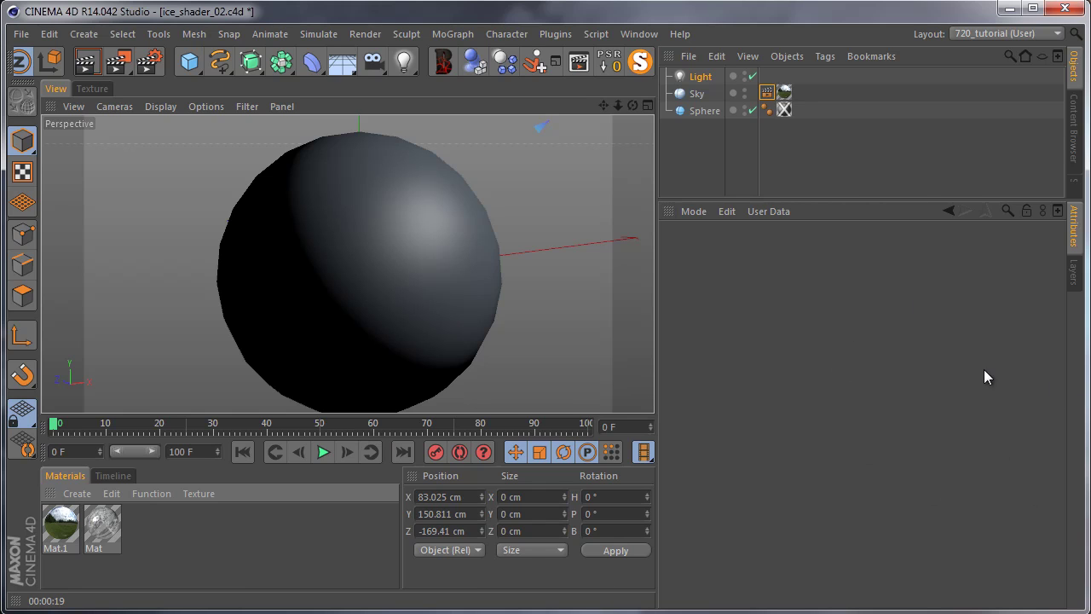
# Delete the Texture tag from the sphere
pyautogui.click(701, 112)
pyautogui.click(785, 109)
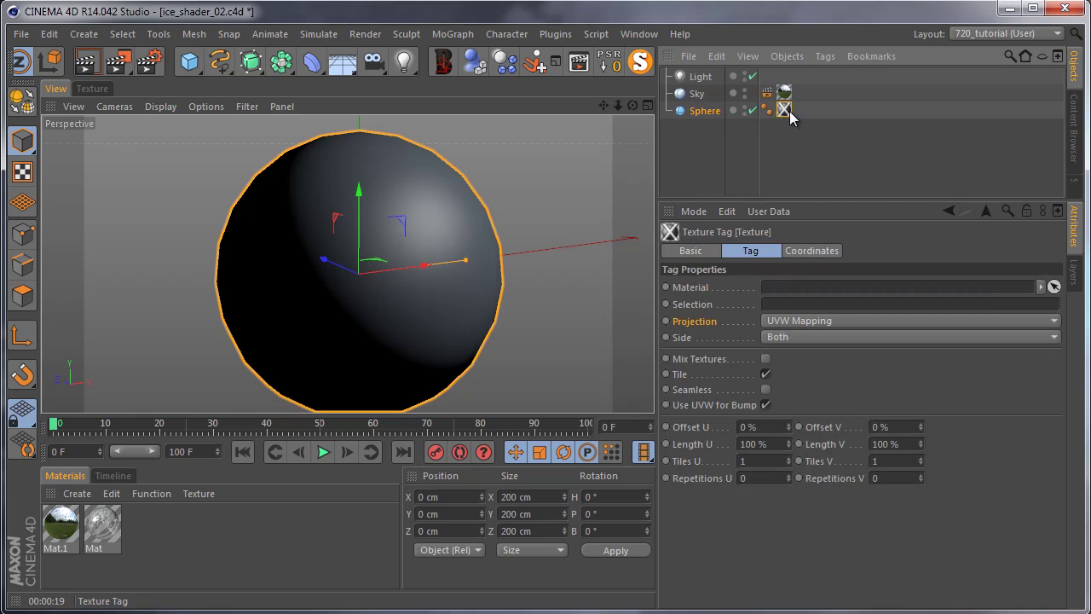
pyautogui.press('Delete')
# Create a new material, Mat.2, and open it on its Color channel
pyautogui.click(77, 493)
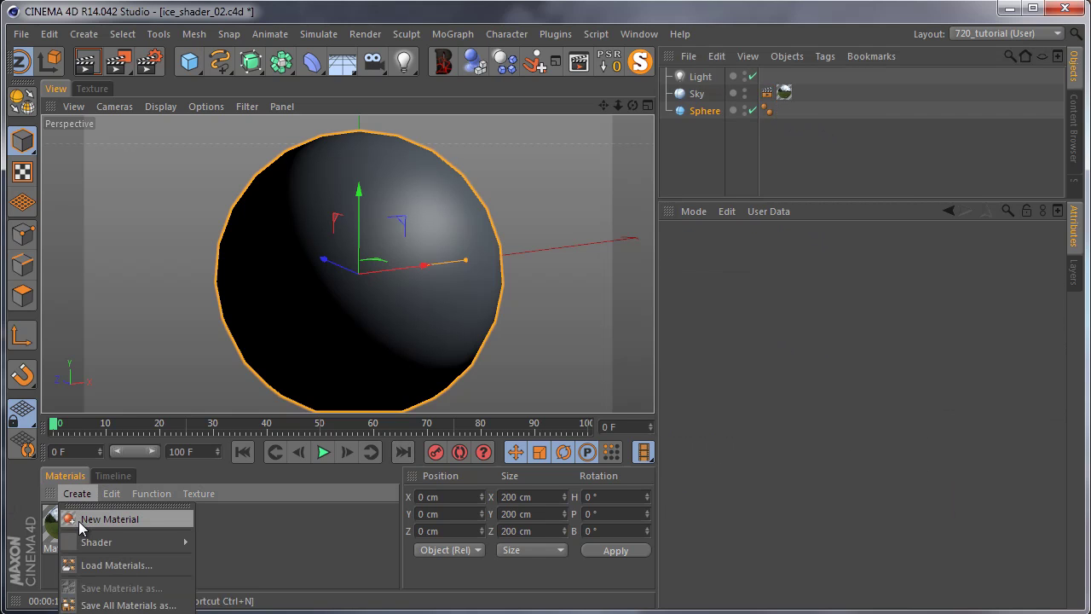
pyautogui.click(81, 517)
pyautogui.doubleClick(60, 522)
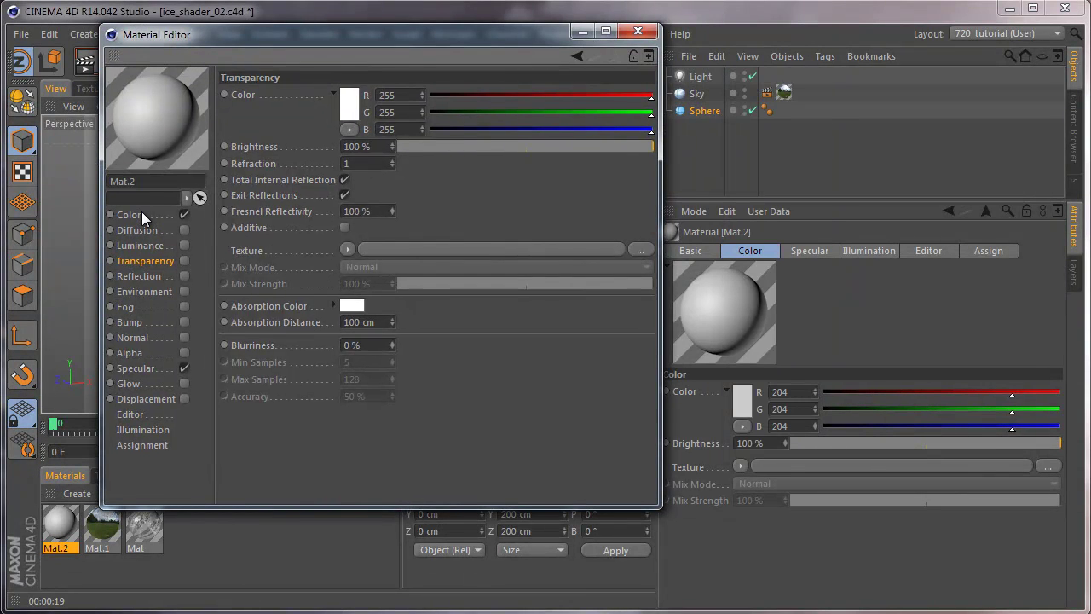
pyautogui.click(132, 215)
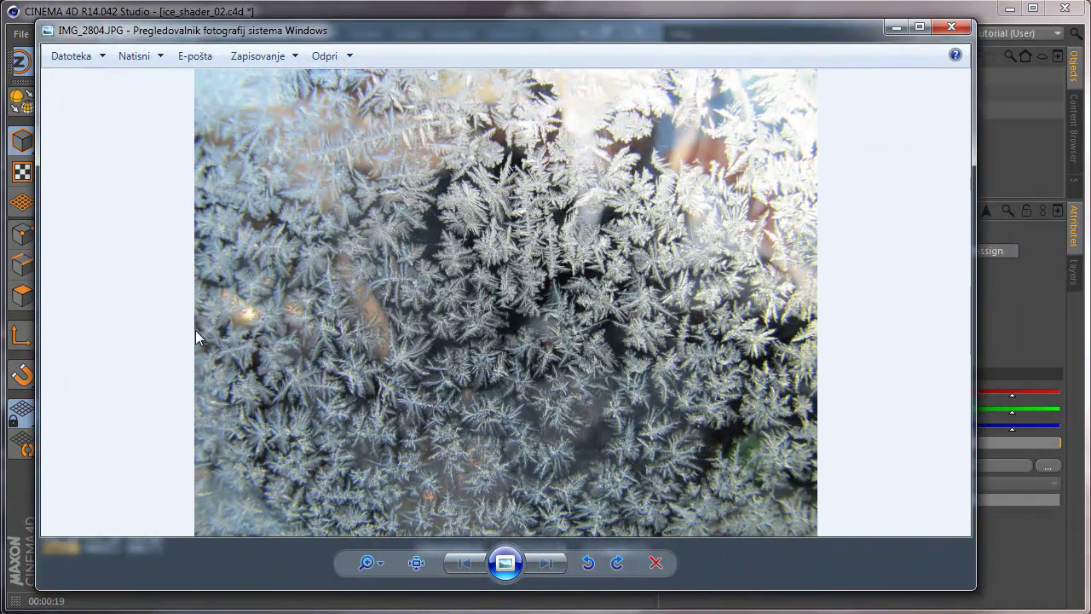
# Inspect the zoomed frost photo preview, then close it
pyautogui.scroll(3, 195, 330)
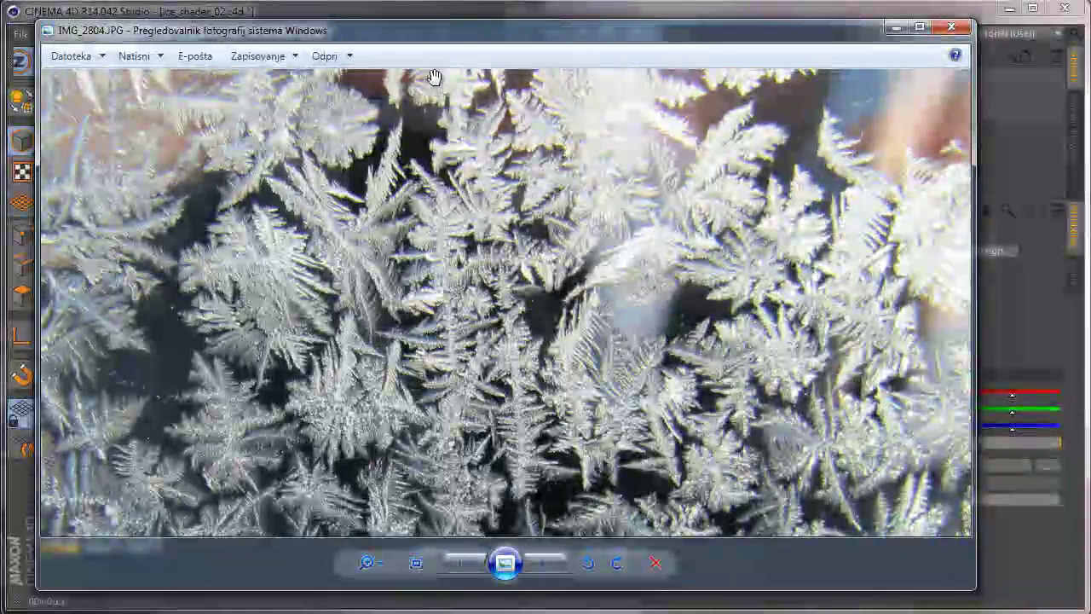
pyautogui.moveTo(434, 78); pyautogui.dragTo(377, 207)
pyautogui.scroll(-3, 378, 207)
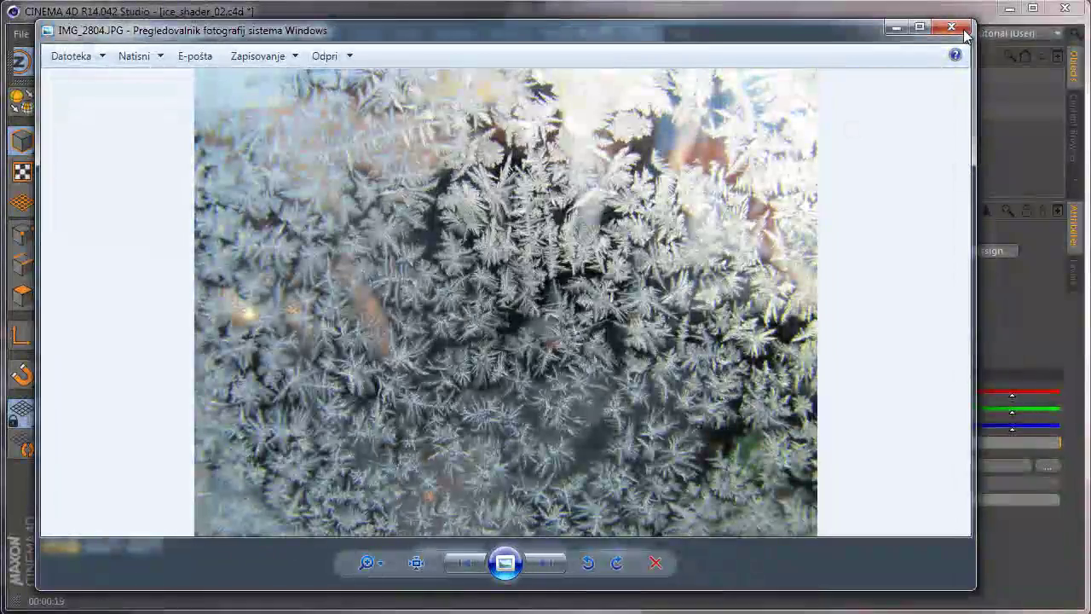
pyautogui.click(952, 28)
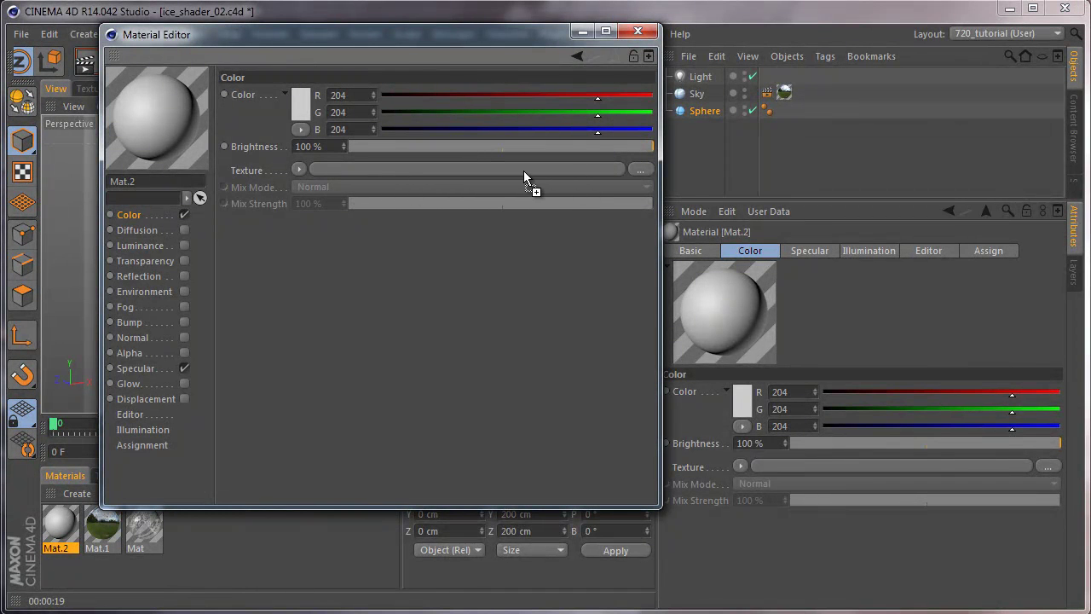
# Load IMG_2804.JPG as Mat.2's Color texture without copying it into the project
pyautogui.moveTo(524, 170); pyautogui.dragTo(523, 171)
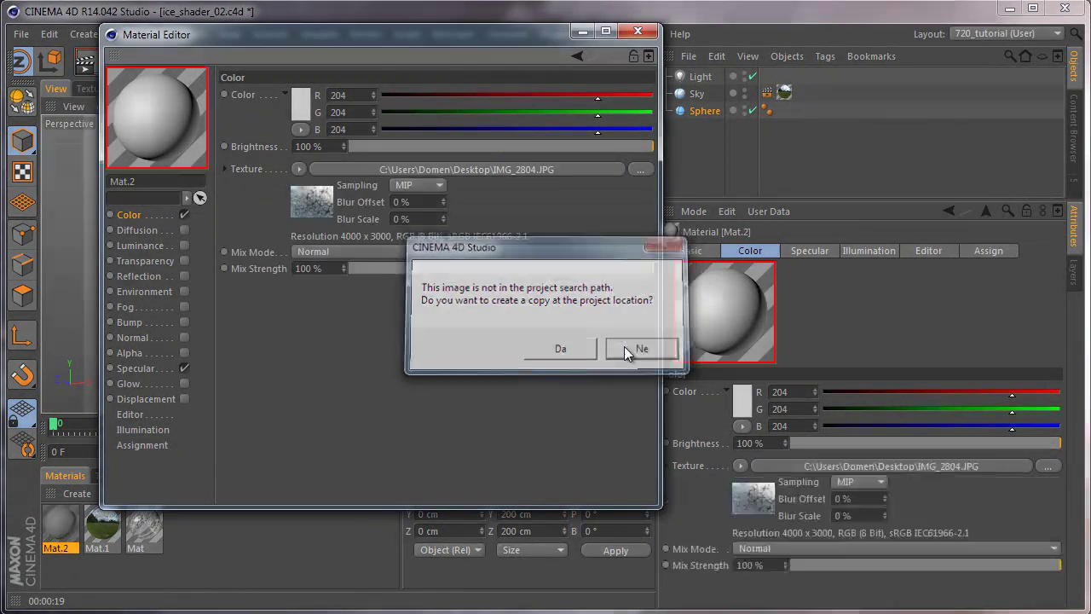
pyautogui.click(641, 348)
pyautogui.moveTo(227, 35); pyautogui.dragTo(296, 40)
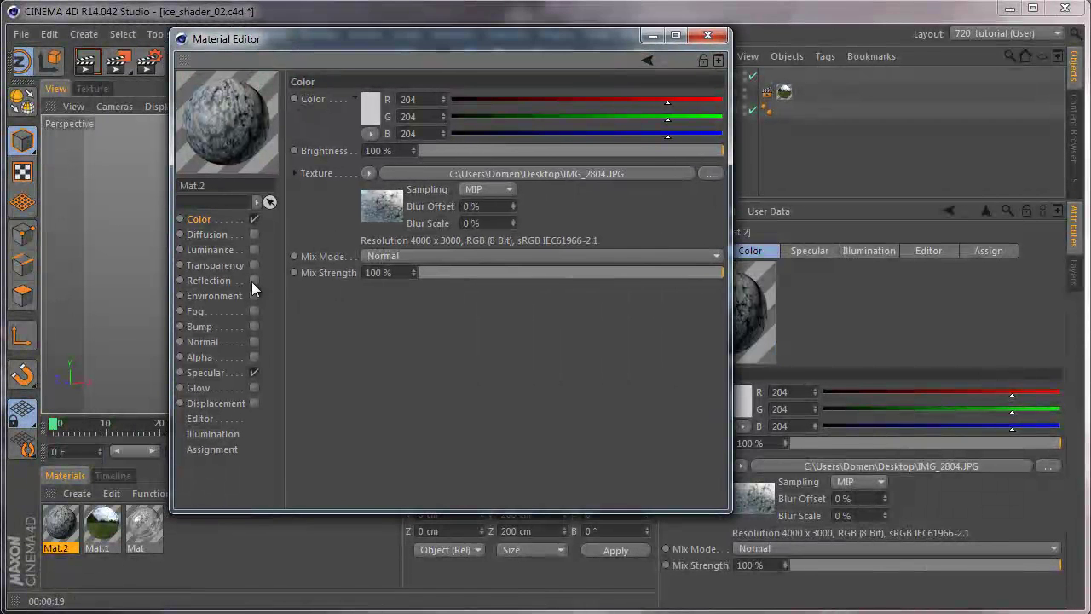
pyautogui.click(213, 249)
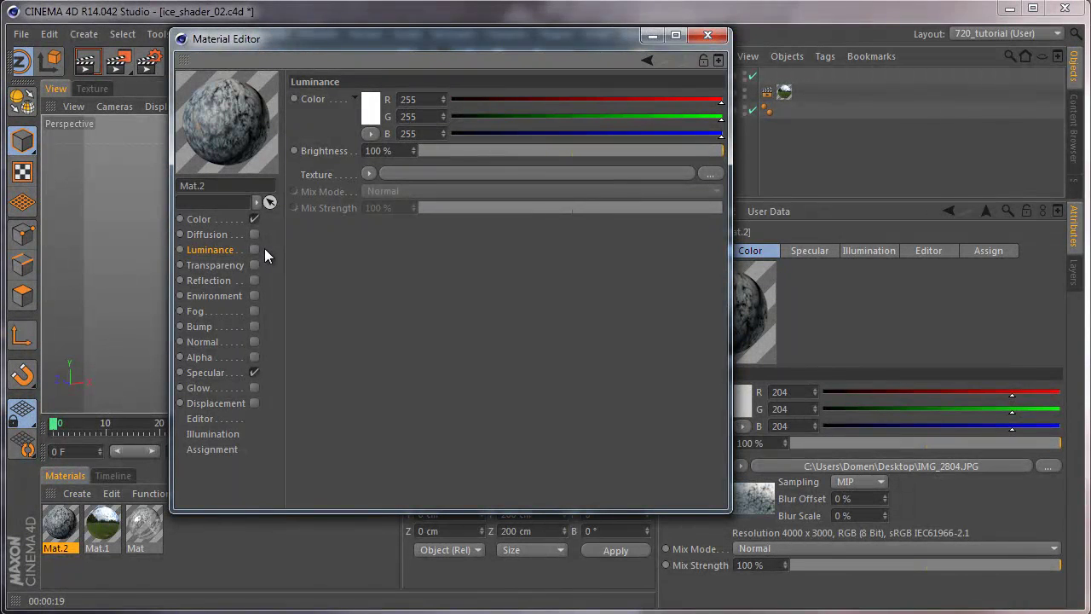
# Enable Transparency and Reflection on Mat.2 and set refraction to 1.5
pyautogui.click(211, 265)
pyautogui.click(254, 266)
pyautogui.click(253, 281)
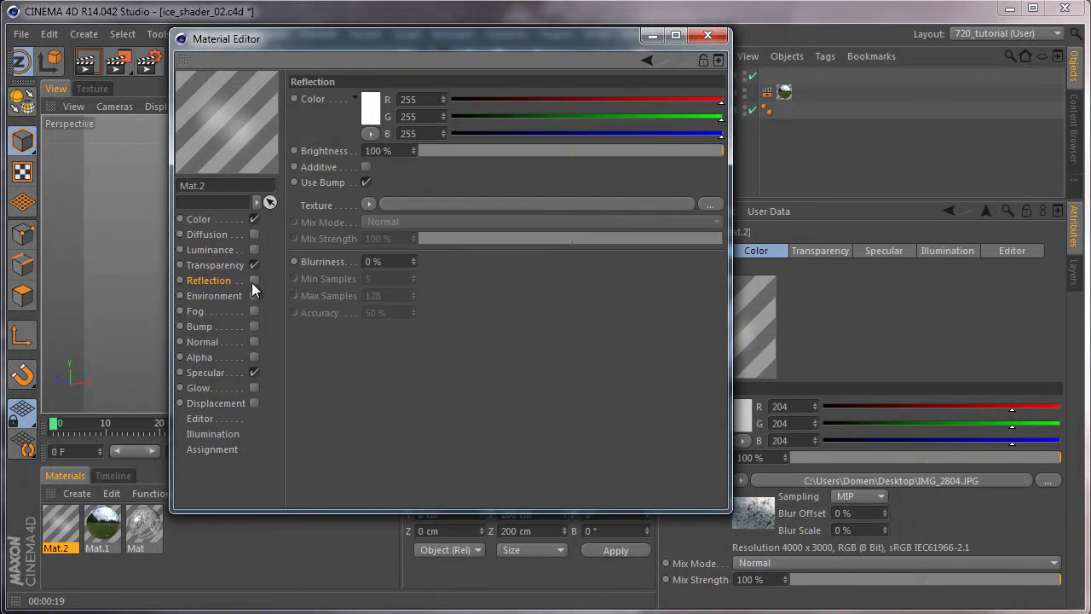
pyautogui.click(211, 267)
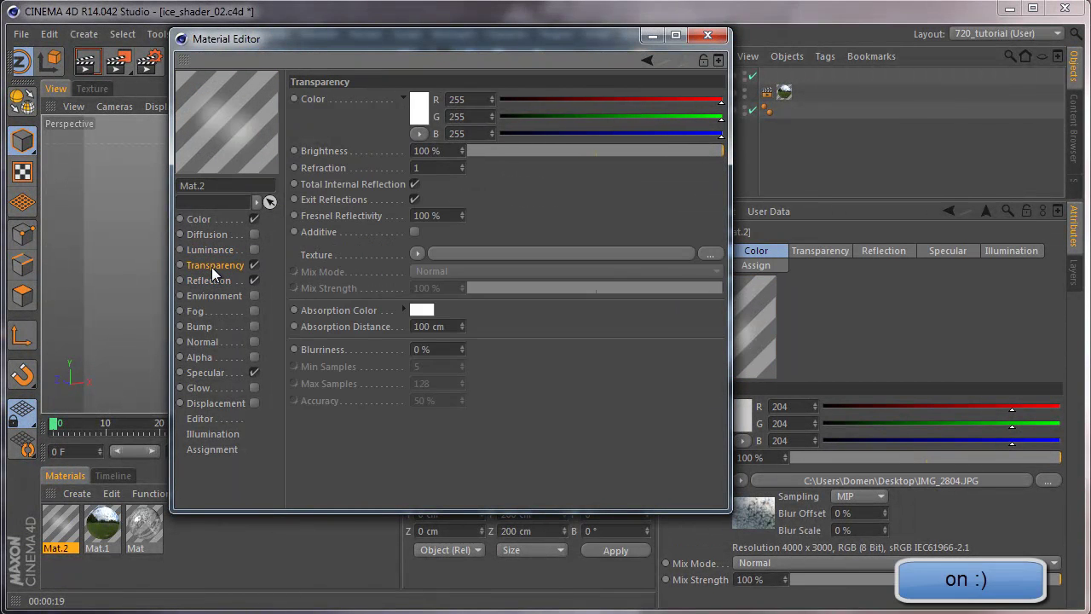
pyautogui.click(431, 168)
pyautogui.write('5')
pyautogui.press('Return')
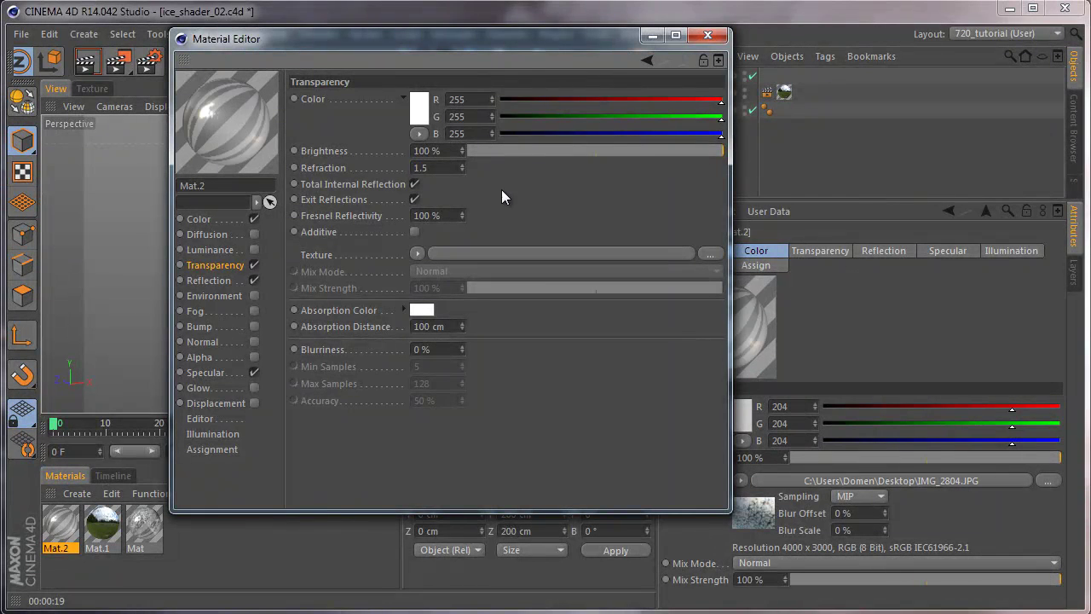
# Load IMG_2804.JPG as the transparency texture, declining to copy it
pyautogui.moveTo(422, 167); pyautogui.dragTo(514, 369)
pyautogui.moveTo(477, 254); pyautogui.dragTo(477, 254)
pyautogui.click(645, 350)
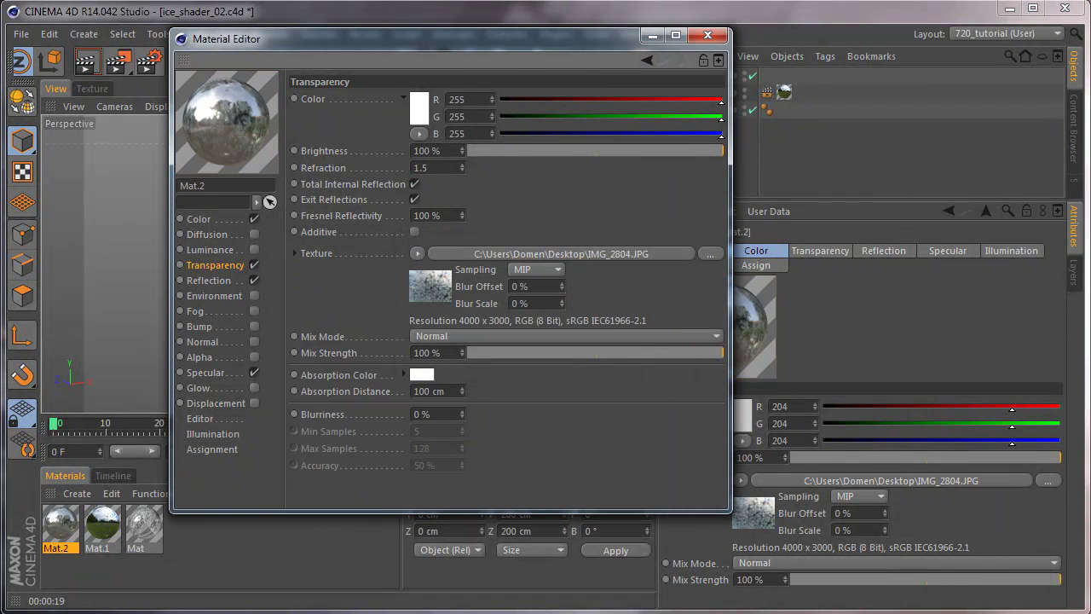
pyautogui.click(207, 280)
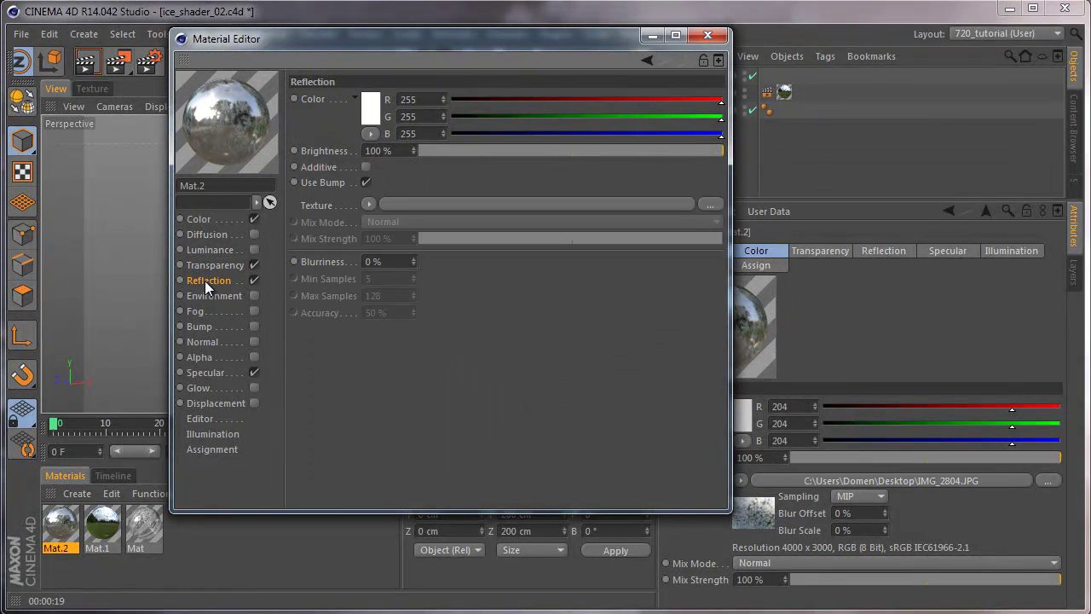
# Give the reflection a Fresnel shader with 52% mix, 12% brightness and 9% blurriness
pyautogui.click(368, 205)
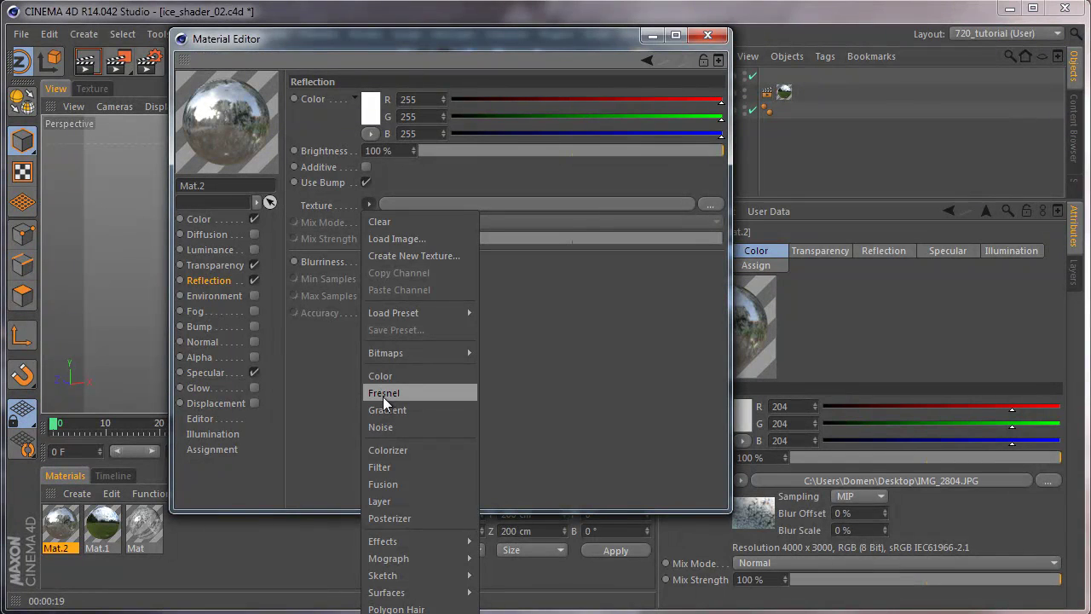
pyautogui.click(433, 393)
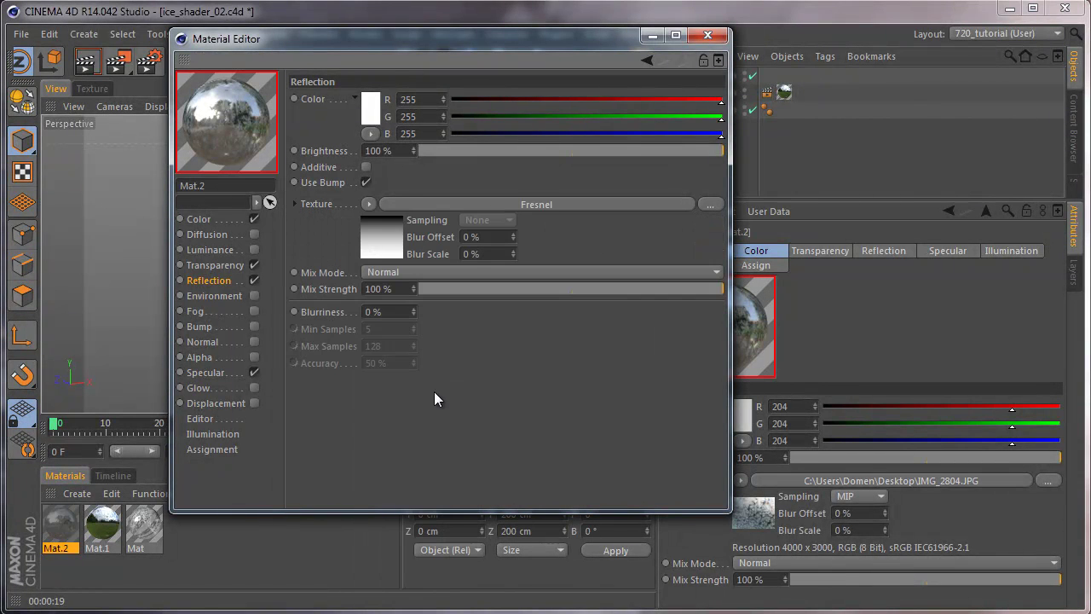
pyautogui.moveTo(596, 290); pyautogui.dragTo(577, 290)
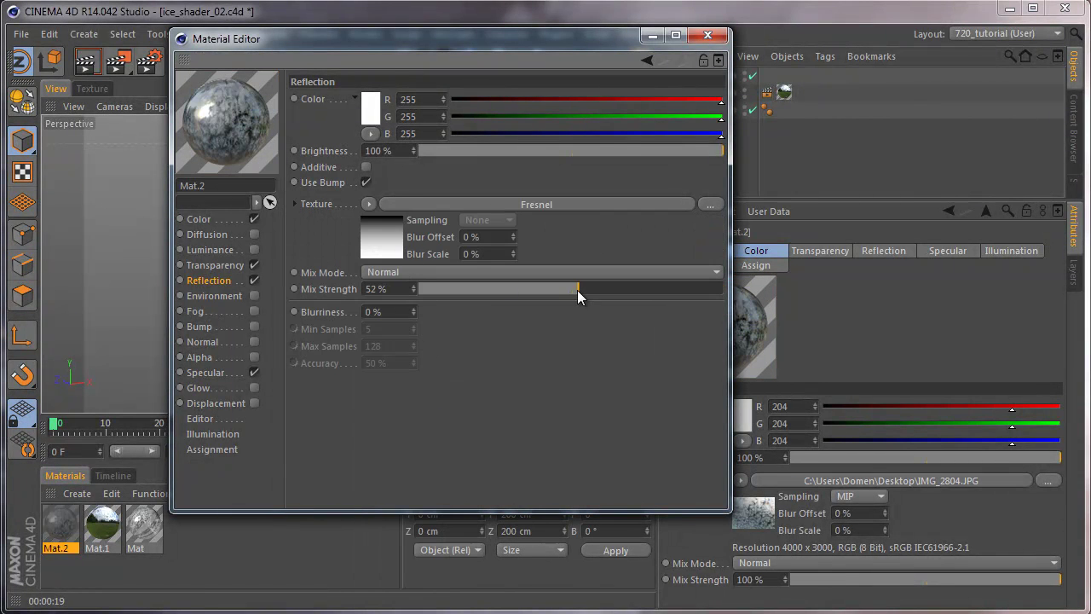
pyautogui.moveTo(499, 152); pyautogui.dragTo(519, 150)
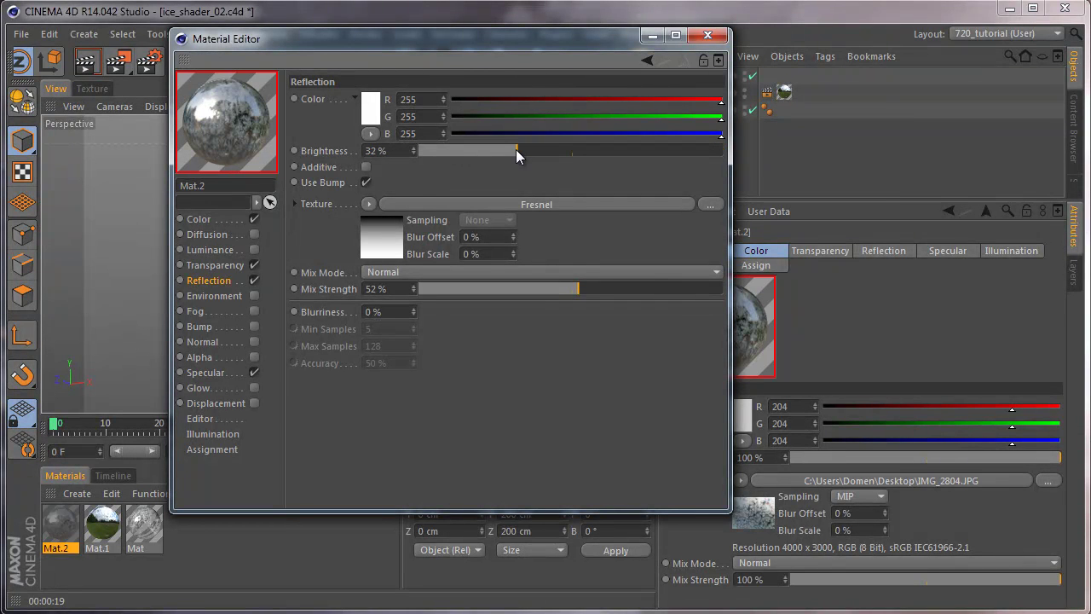
pyautogui.moveTo(516, 149); pyautogui.dragTo(456, 154)
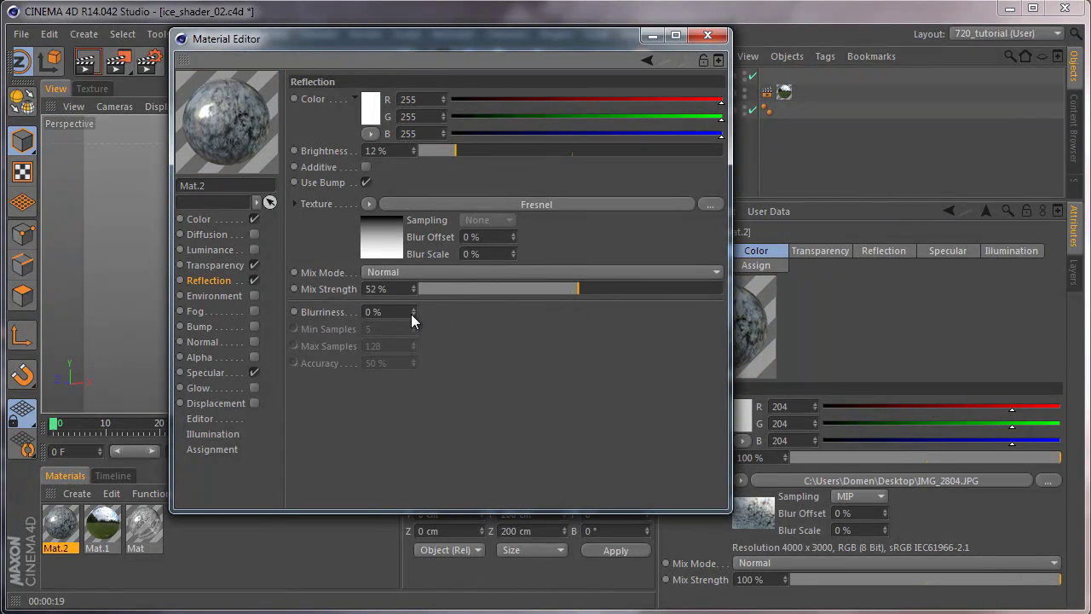
pyautogui.click(384, 312)
pyautogui.write('9')
pyautogui.press('Return')
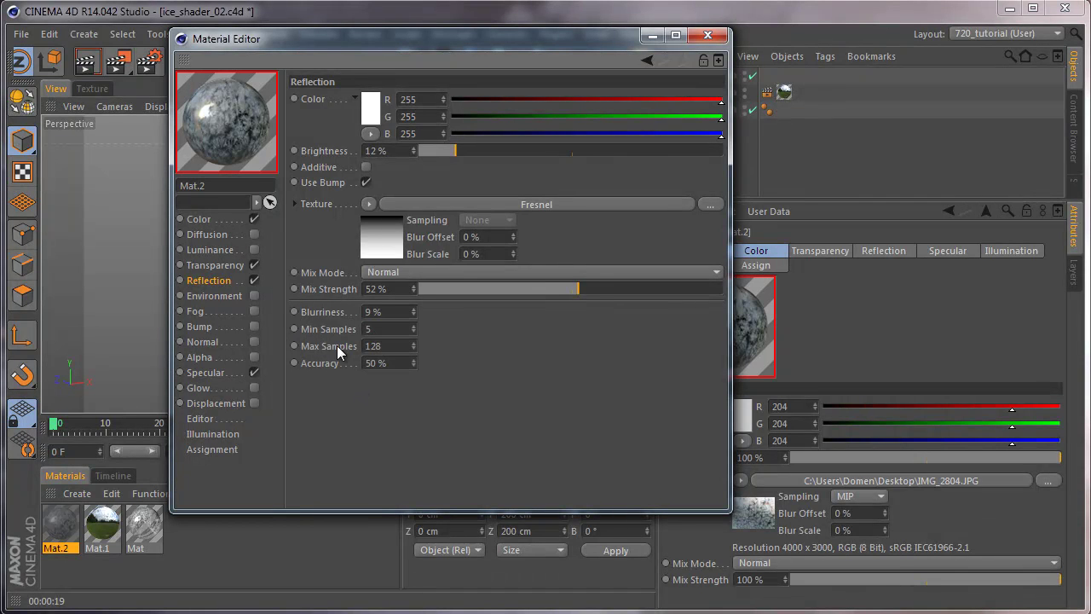
# Enable Bump with IMG_2804.JPG as its texture, not copied into the project
pyautogui.click(237, 326)
pyautogui.click(254, 325)
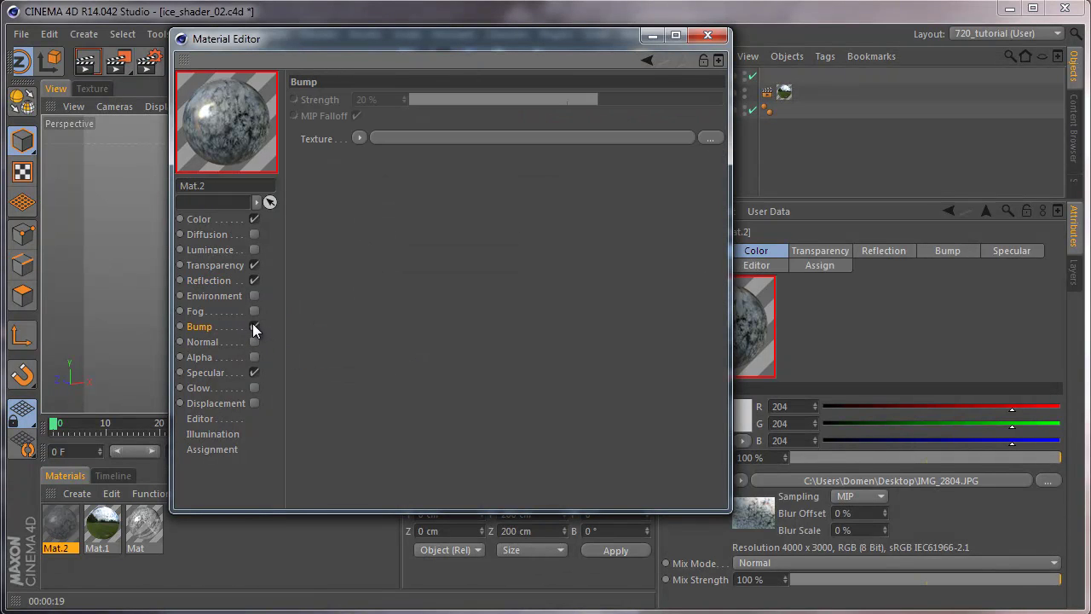
pyautogui.moveTo(403, 141); pyautogui.dragTo(403, 139)
pyautogui.click(643, 349)
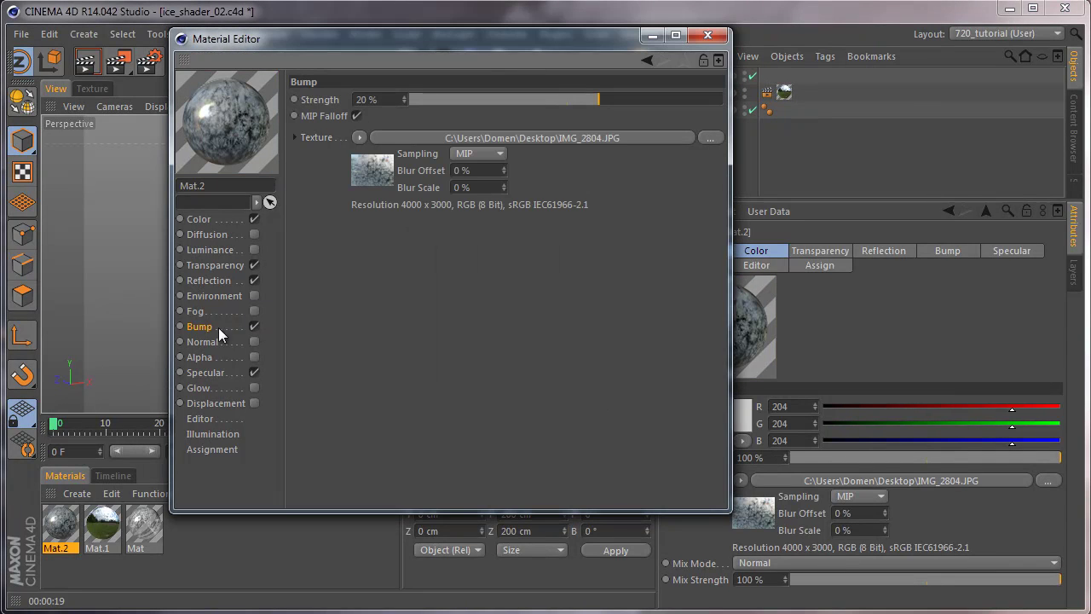
# Wrap the bump photo in a Filter shader with -100% saturation and raised contrast
pyautogui.click(359, 137)
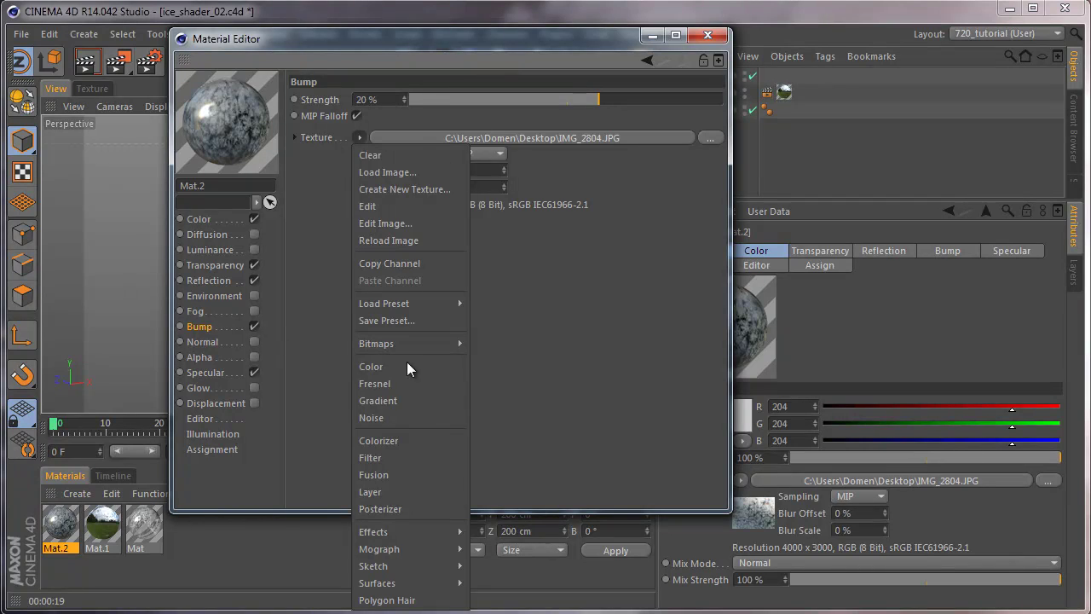
pyautogui.click(382, 458)
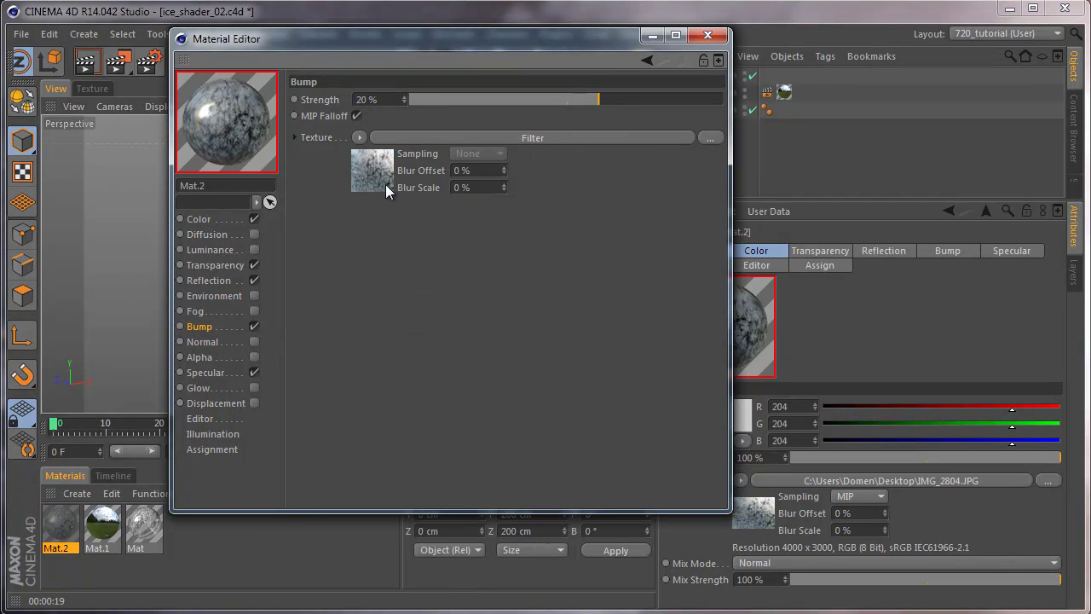
pyautogui.moveTo(499, 320); pyautogui.dragTo(427, 320)
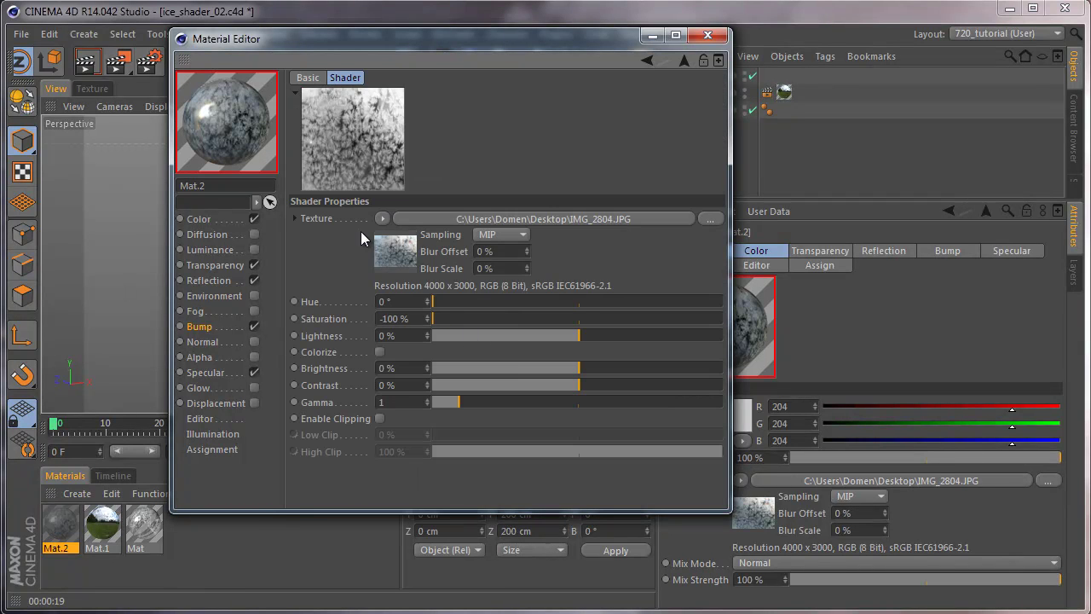
pyautogui.moveTo(589, 390); pyautogui.dragTo(608, 386)
pyautogui.click(196, 329)
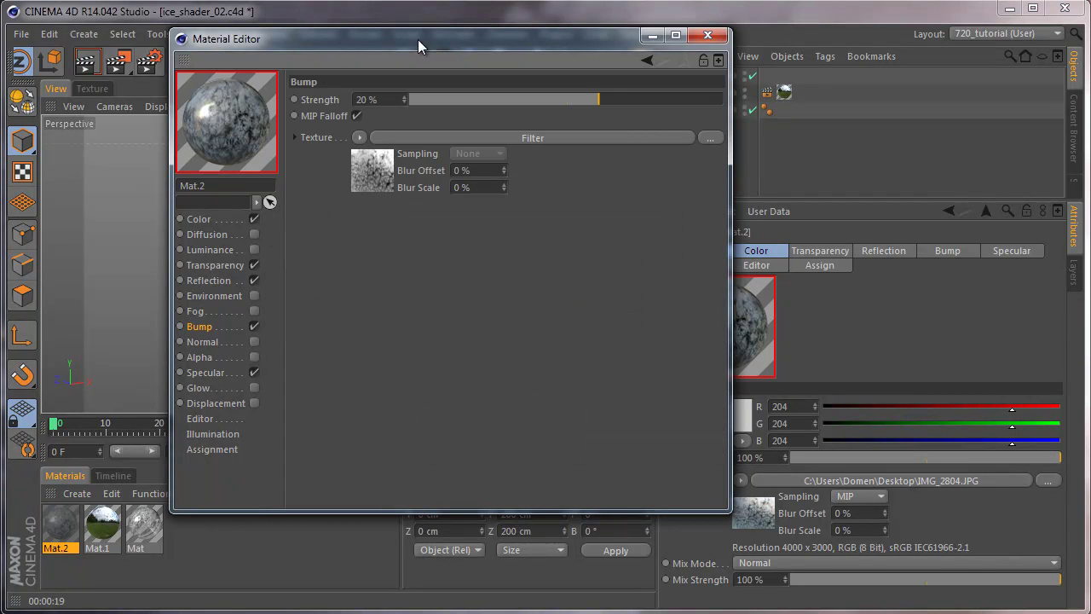
# Set Mat.2's bump strength to 8%
pyautogui.doubleClick(384, 101)
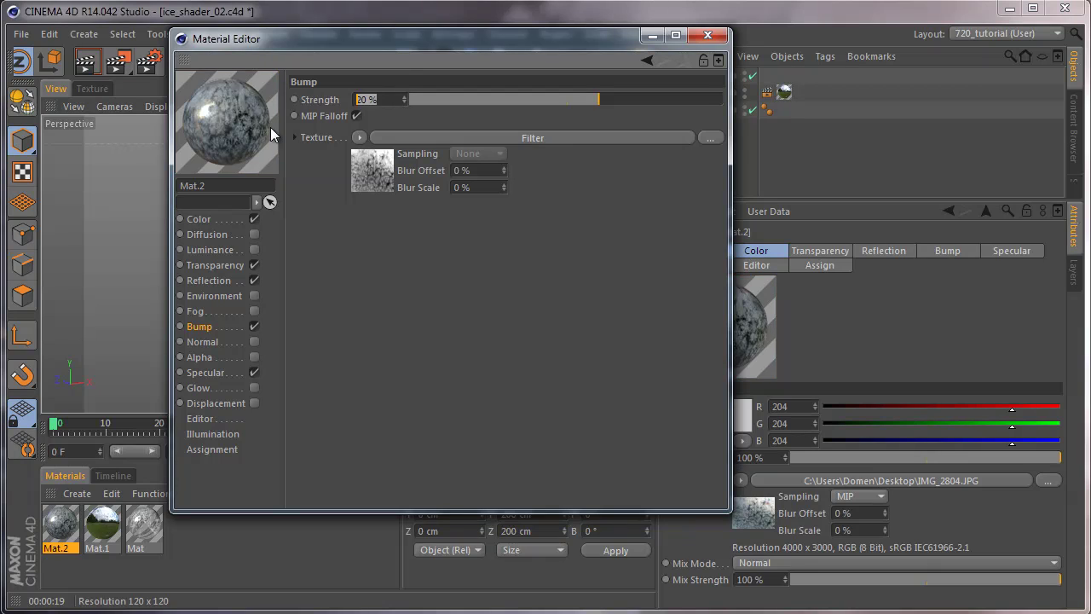
pyautogui.write('10')
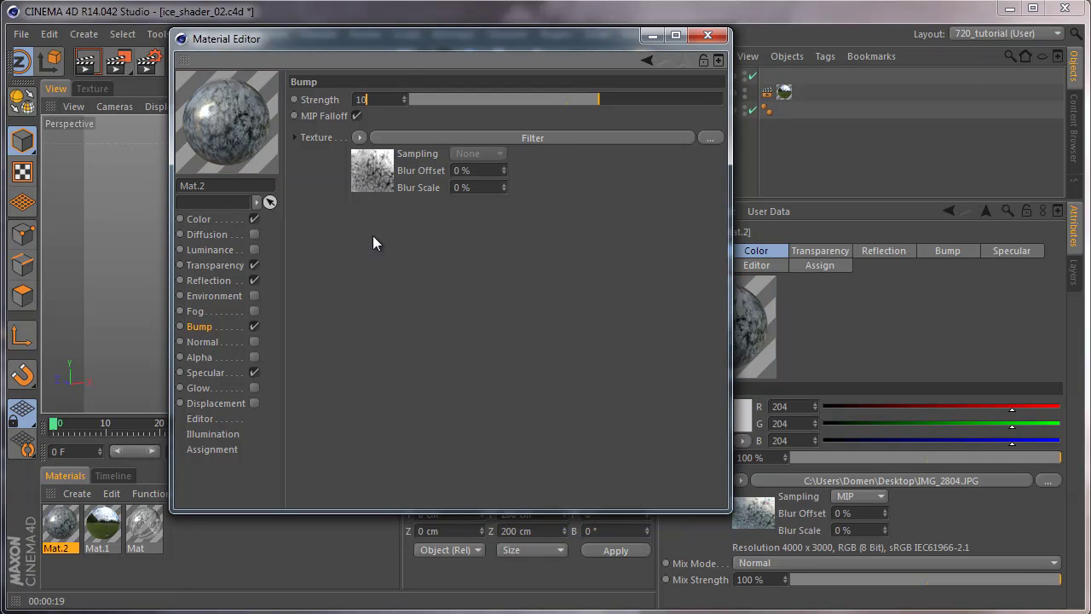
pyautogui.write('8')
pyautogui.press('Return')
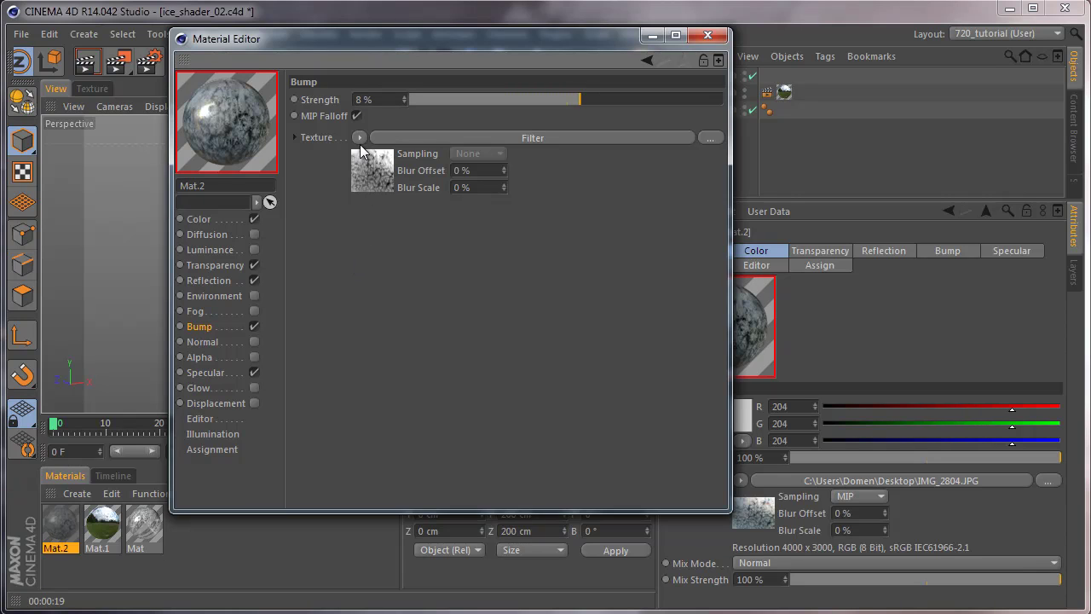
pyautogui.click(359, 138)
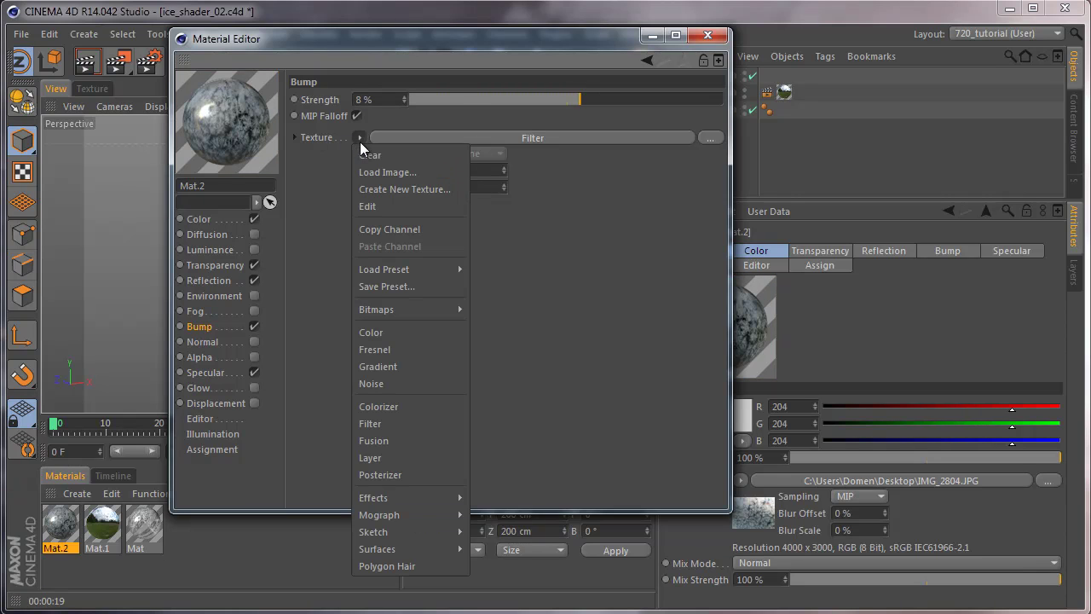
# Copy the filtered bump texture into Specular, set height 78% and falloff 16%, and apply Mat.2 to the sphere
pyautogui.click(388, 229)
pyautogui.click(237, 372)
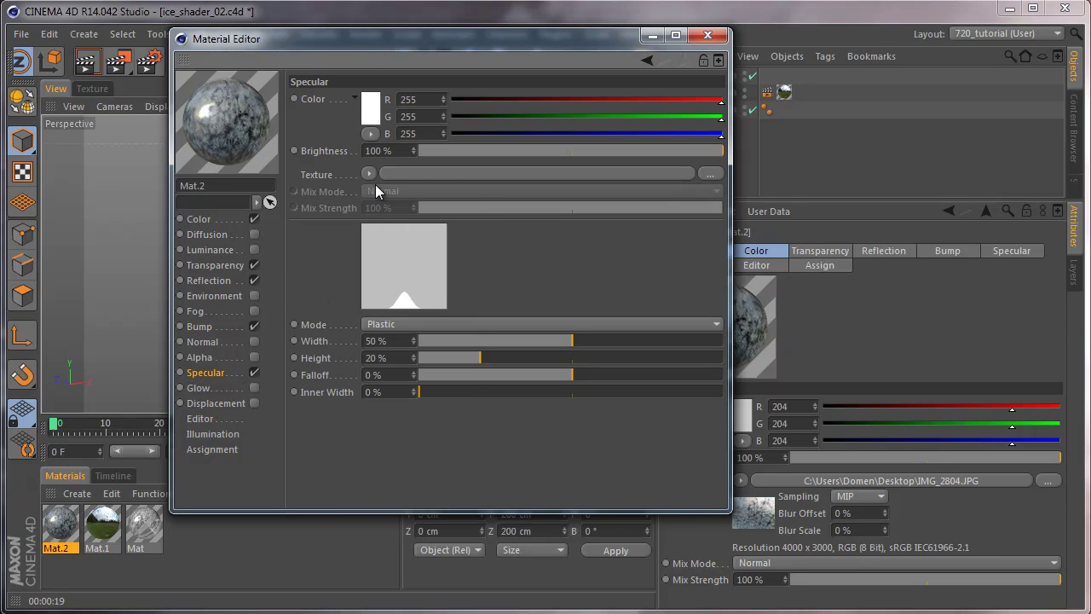
pyautogui.click(370, 175)
pyautogui.click(388, 259)
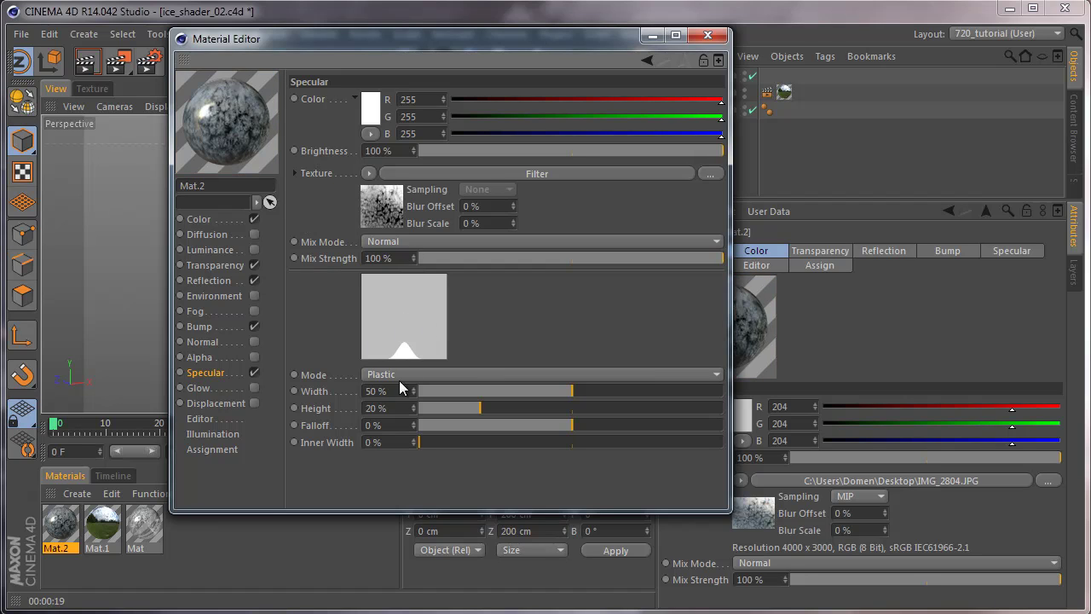
pyautogui.moveTo(480, 409); pyautogui.dragTo(654, 407)
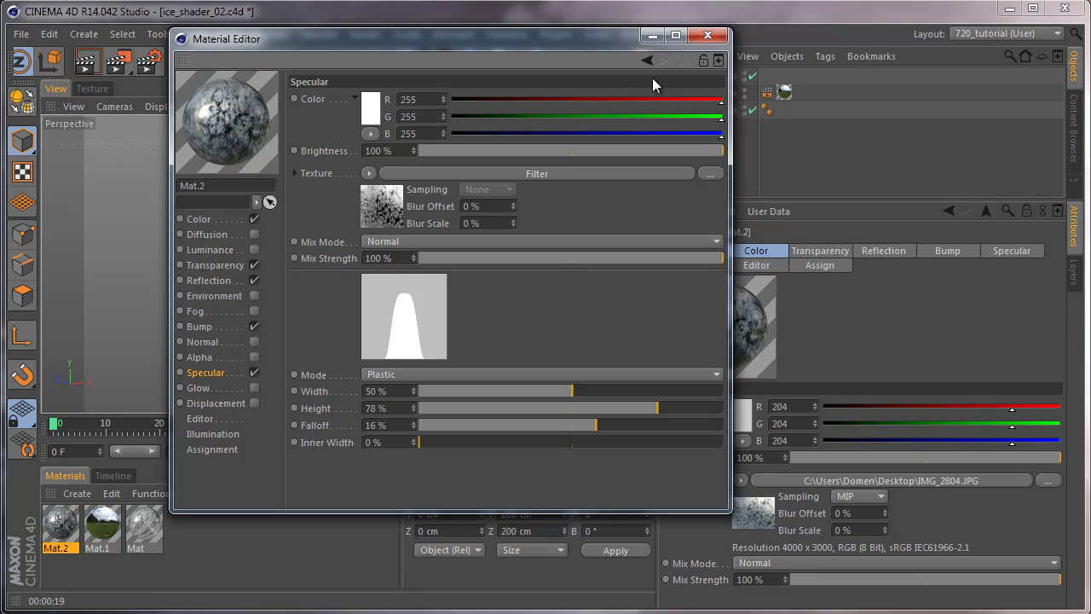
pyautogui.click(708, 35)
pyautogui.moveTo(77, 522); pyautogui.dragTo(274, 279)
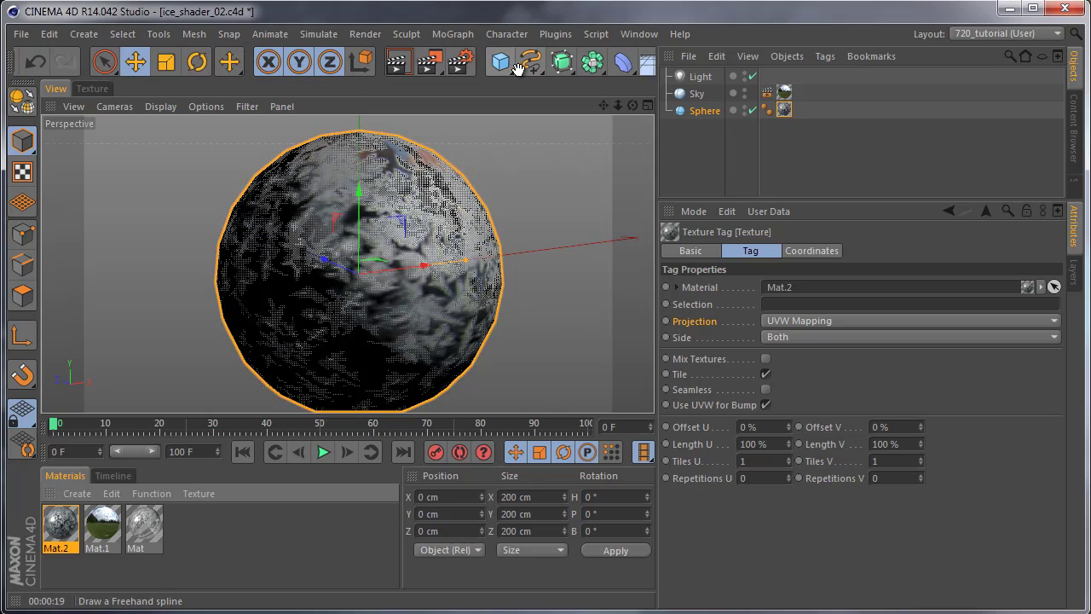
# Render the active viewport to preview the sphere with Mat.2
pyautogui.click(398, 66)
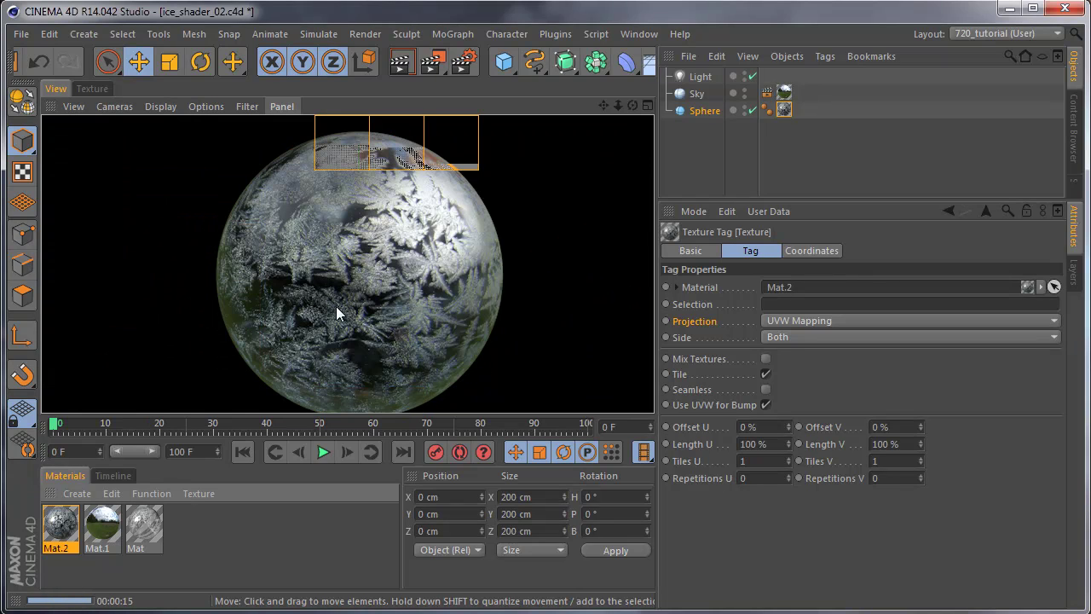
# Reopen Mat.2 and wrap its transparency photo IMG_2804.JPG in a Filter shader
pyautogui.doubleClick(65, 510)
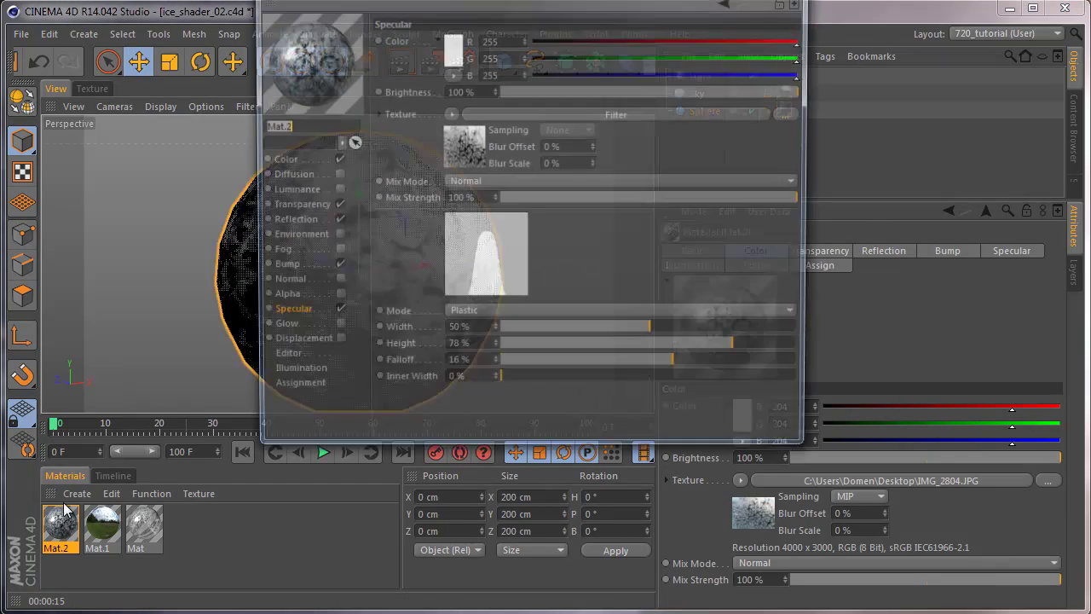
pyautogui.moveTo(477, 9); pyautogui.dragTo(354, 69)
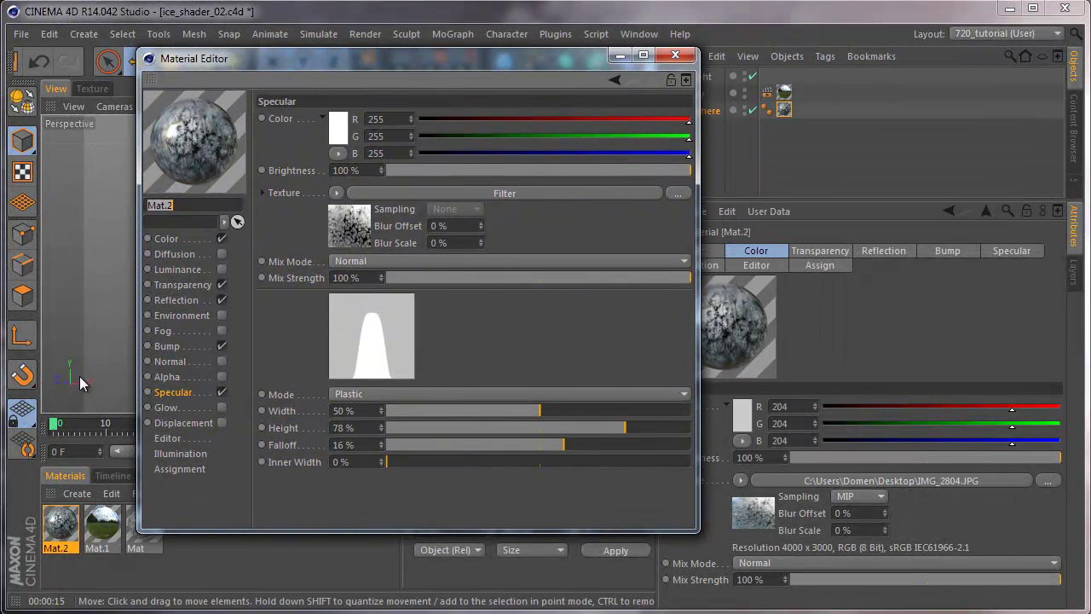
pyautogui.click(180, 288)
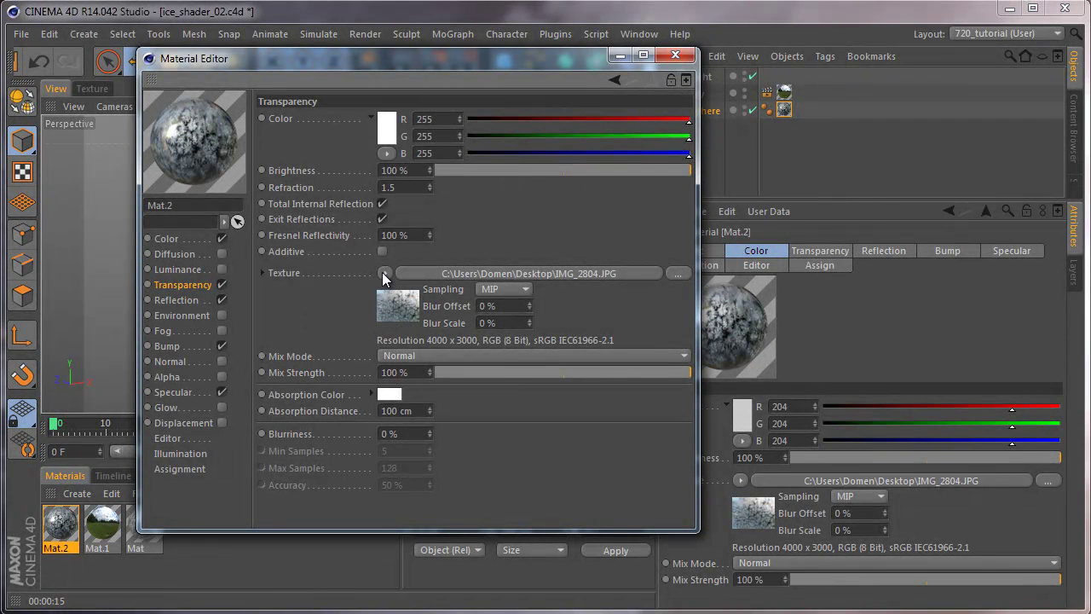
pyautogui.click(384, 273)
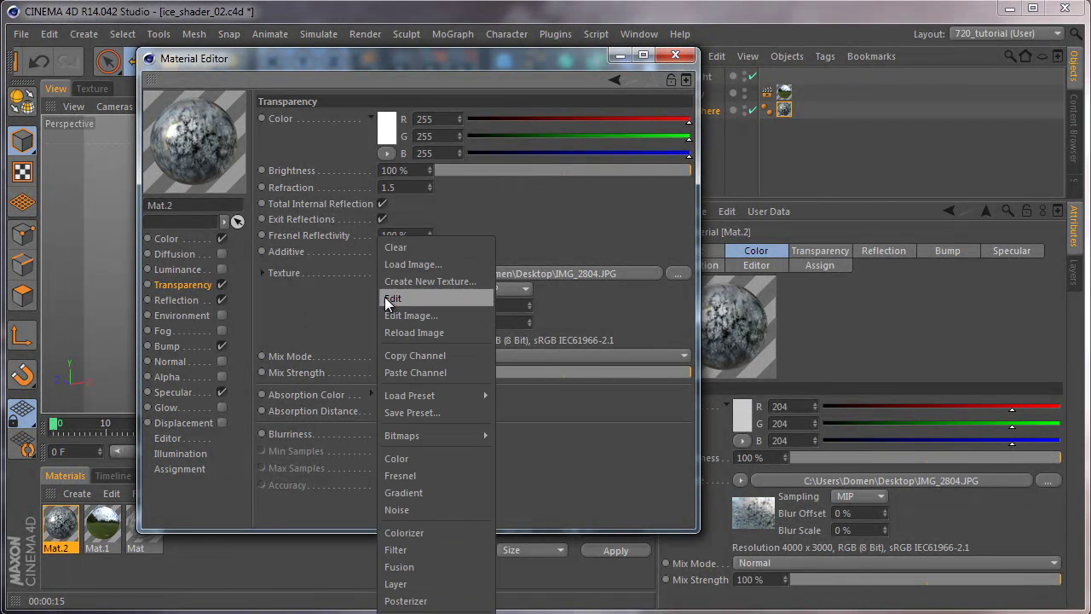
pyautogui.click(396, 547)
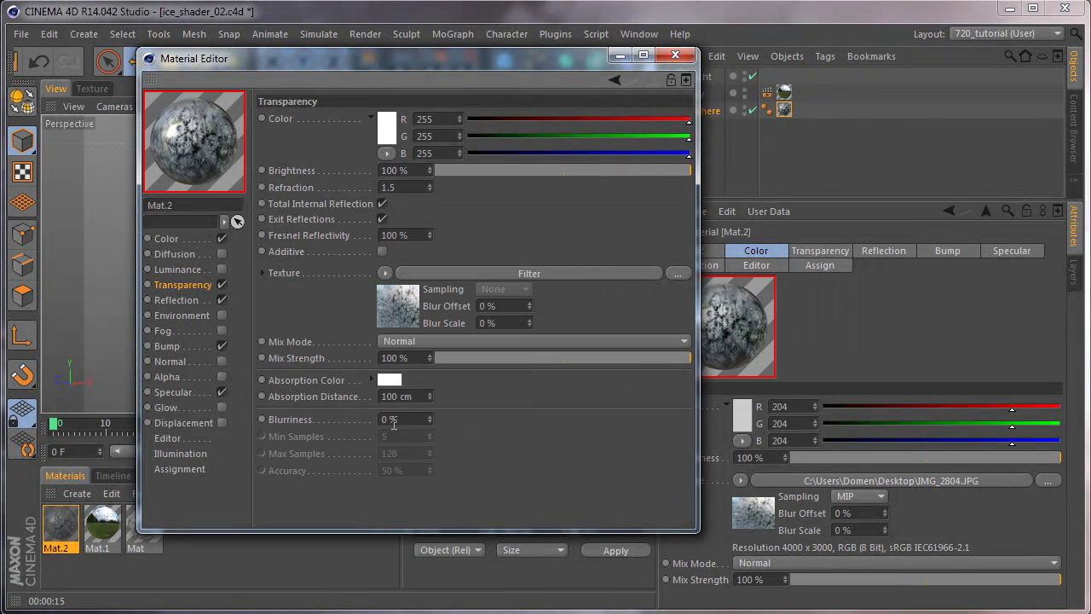
# Set the transparency filter to -100% saturation, 15% contrast, and clipping Low 100%/High 0%
pyautogui.click(393, 305)
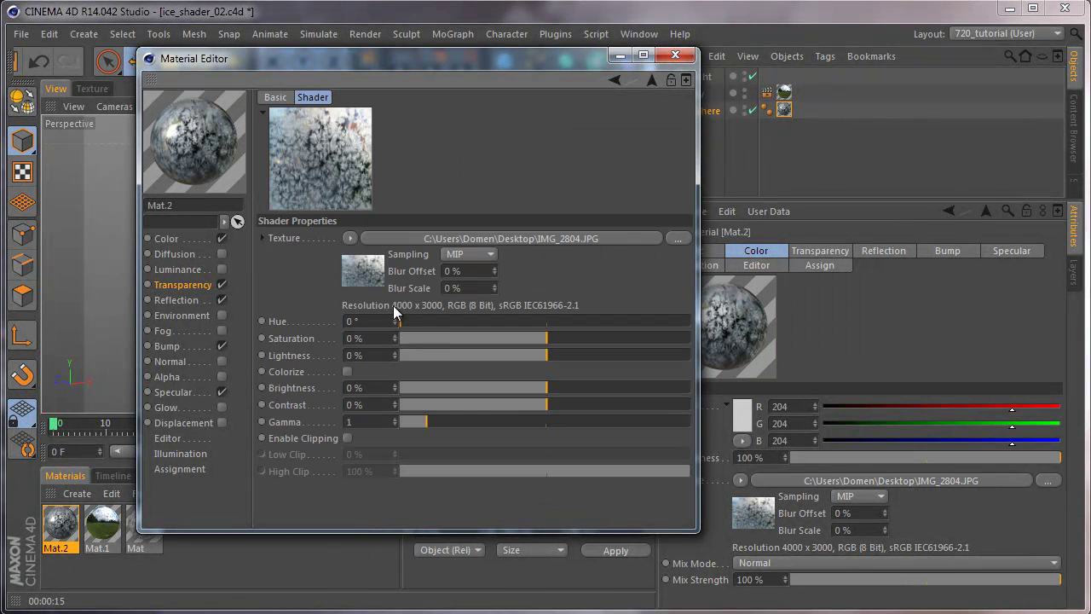
pyautogui.moveTo(457, 336); pyautogui.dragTo(306, 344)
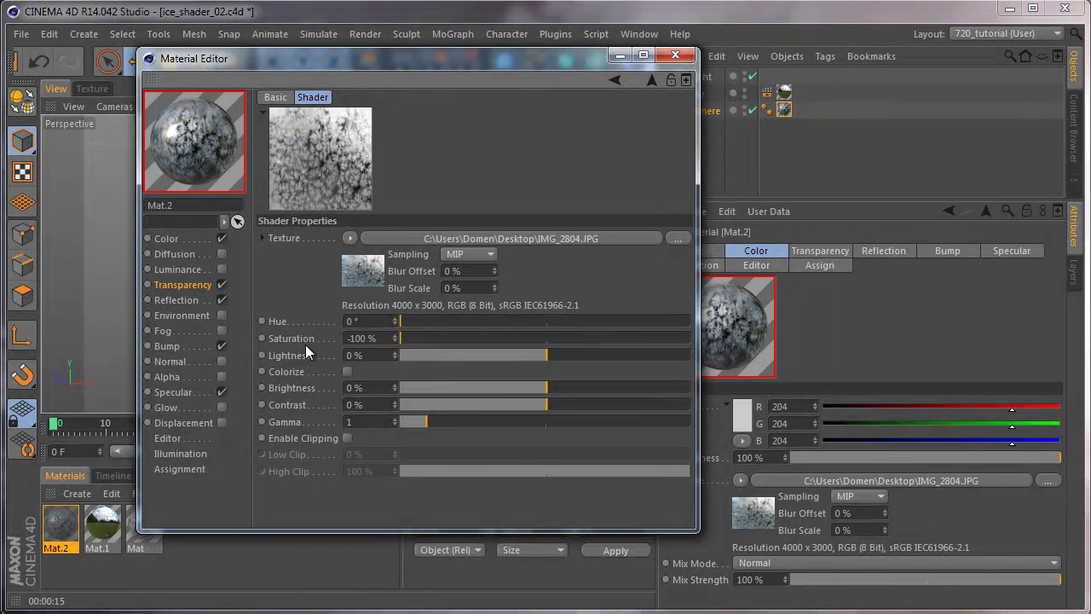
pyautogui.click(564, 404)
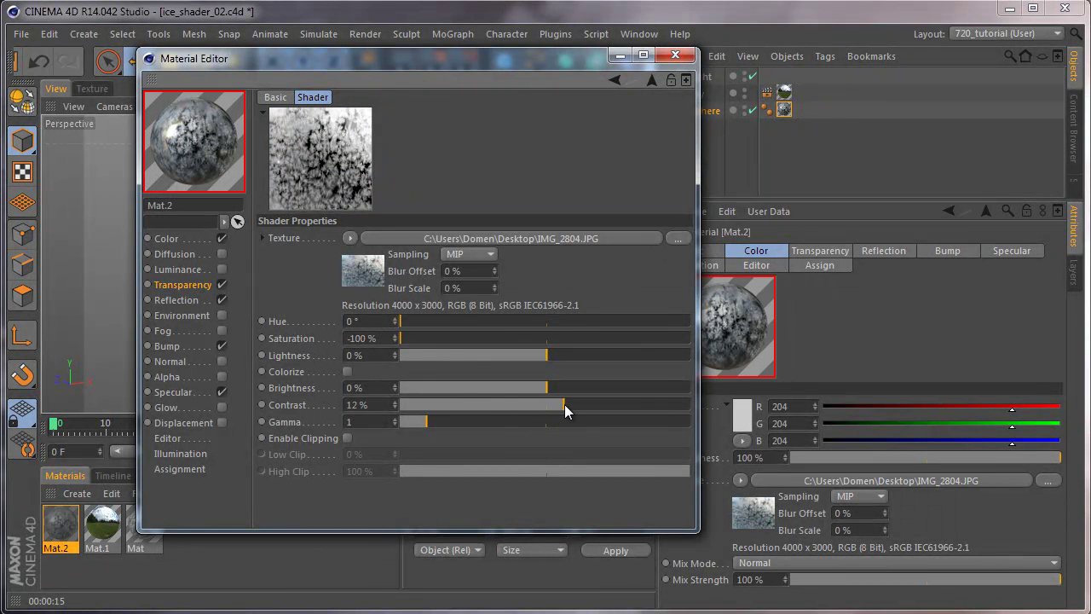
pyautogui.moveTo(565, 404); pyautogui.dragTo(568, 403)
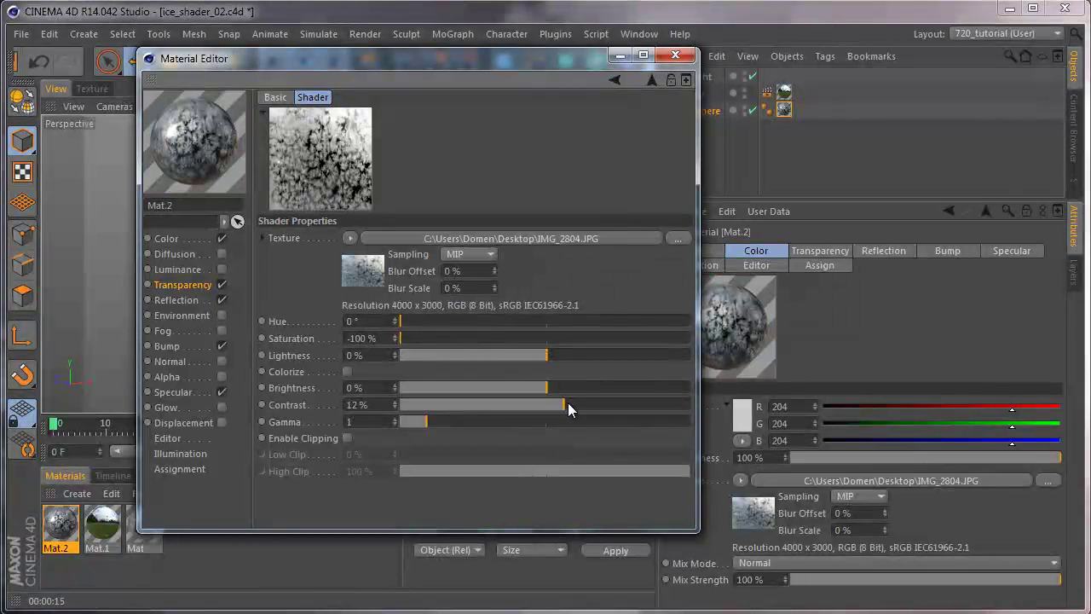
pyautogui.click(347, 437)
pyautogui.moveTo(409, 455); pyautogui.dragTo(692, 455)
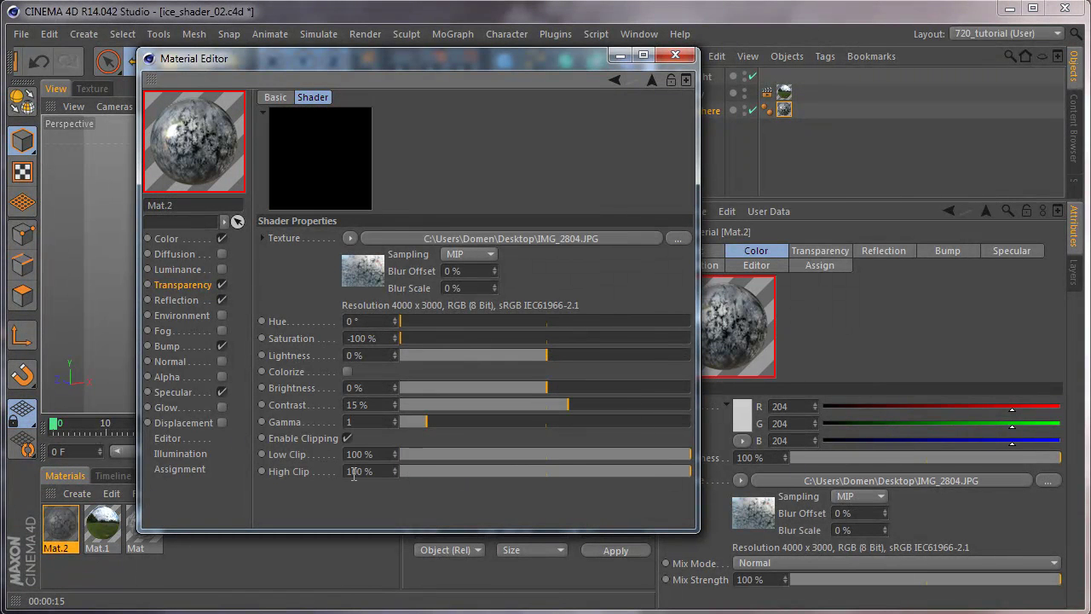
pyautogui.moveTo(414, 471); pyautogui.dragTo(375, 471)
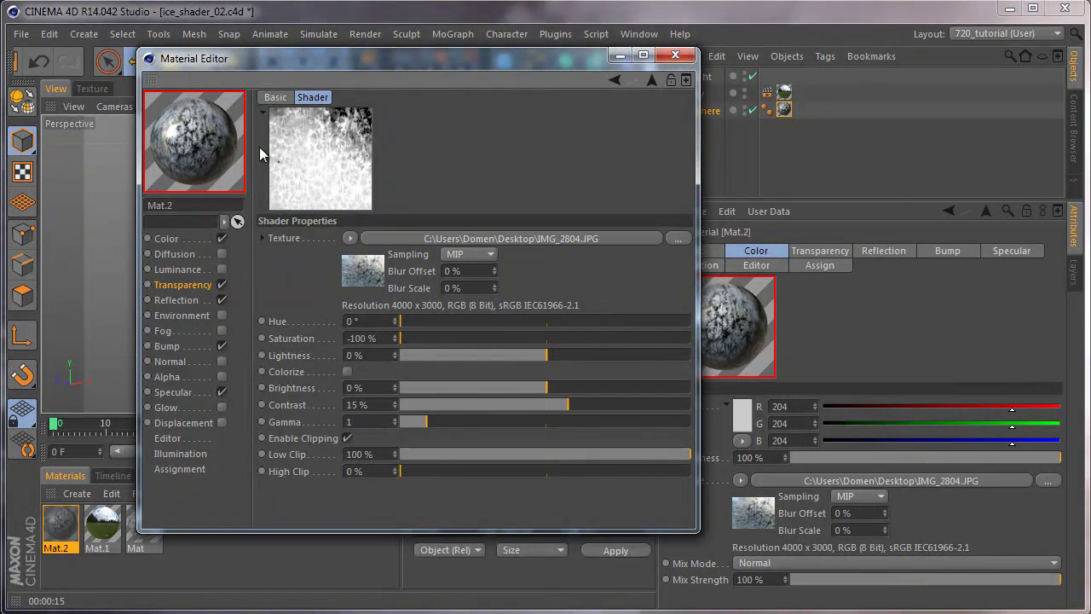
pyautogui.click(337, 124)
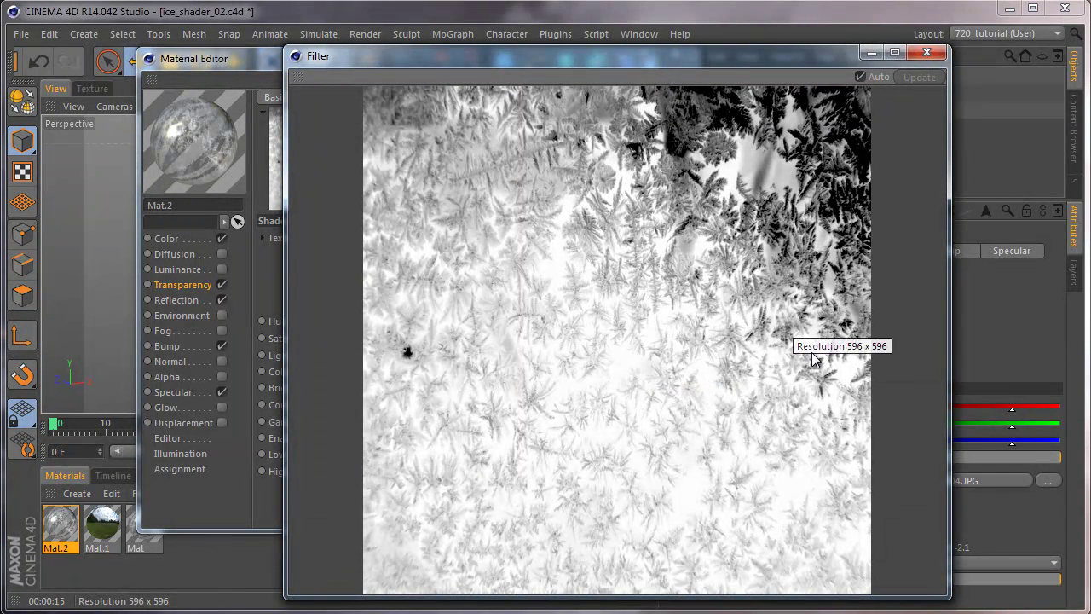
# Close the enlarged Filter texture preview to return to Mat.2's transparency filter settings
pyautogui.click(915, 55)
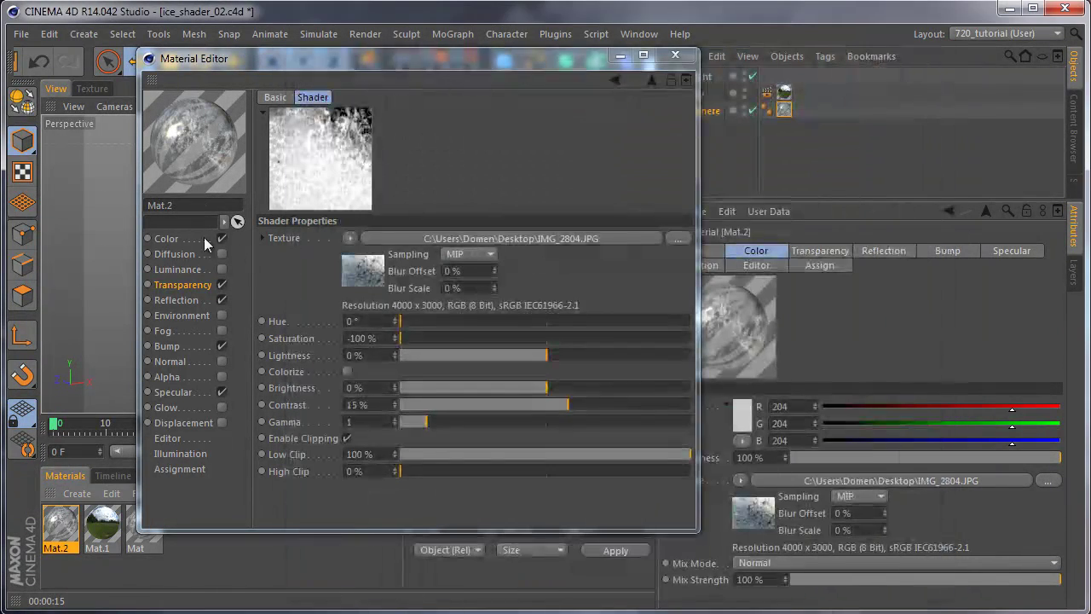
# Set Mat.2's Transparency mix strength to 85% and brightness to 93%, then render the frosted sphere
pyautogui.click(198, 285)
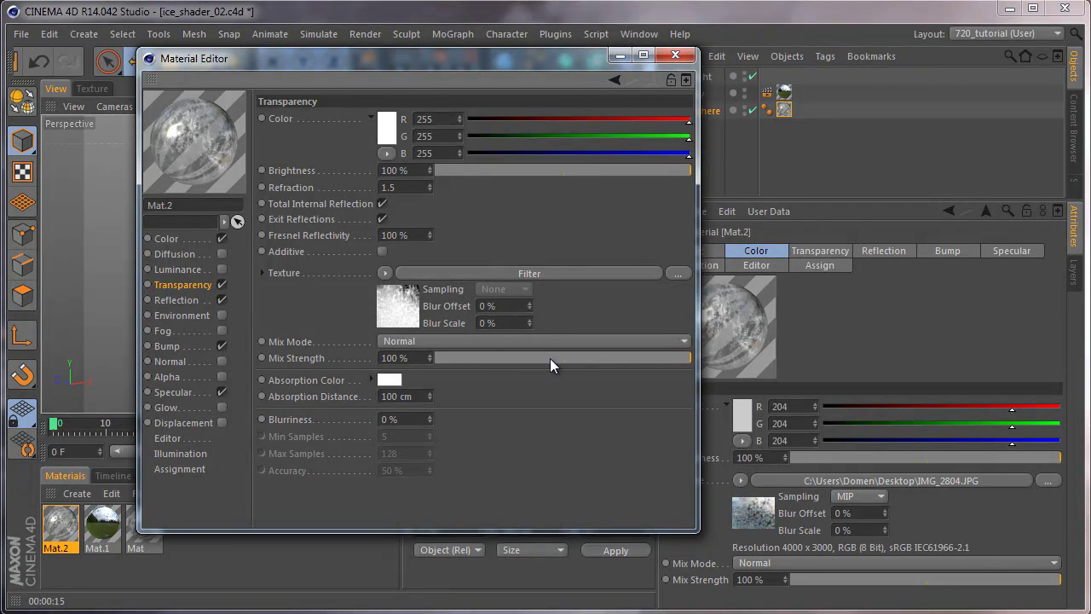
pyautogui.moveTo(669, 357)
pyautogui.mouseDown()
pyautogui.moveTo(635, 357)
pyautogui.moveTo(669, 357)
pyautogui.moveTo(655, 357)
pyautogui.mouseUp()
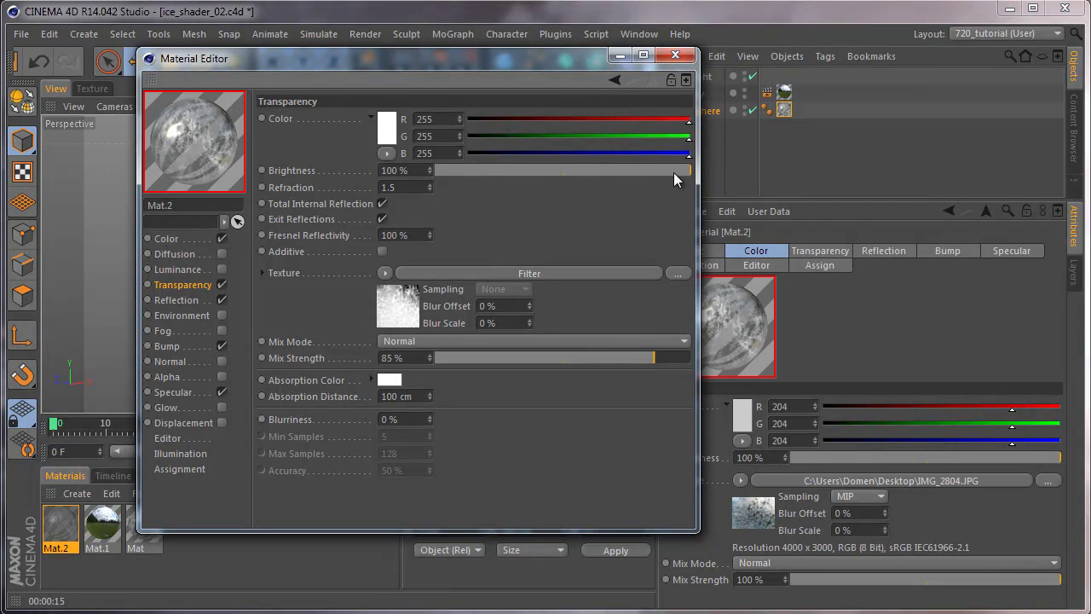
pyautogui.moveTo(675, 173)
pyautogui.mouseDown()
pyautogui.moveTo(644, 173)
pyautogui.moveTo(677, 176)
pyautogui.mouseUp()
pyautogui.click(675, 55)
pyautogui.click(402, 66)
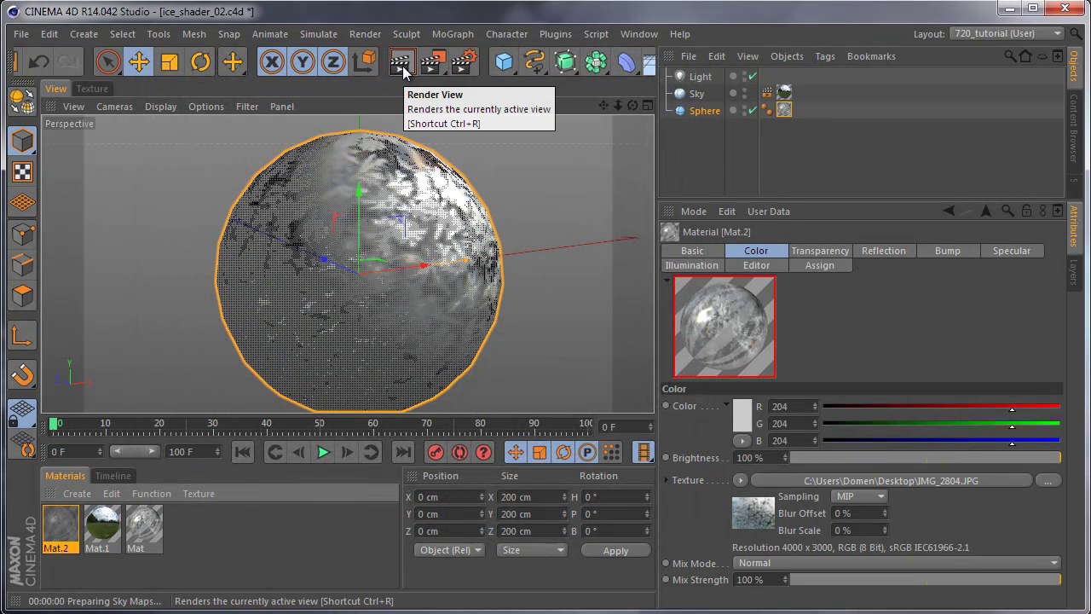